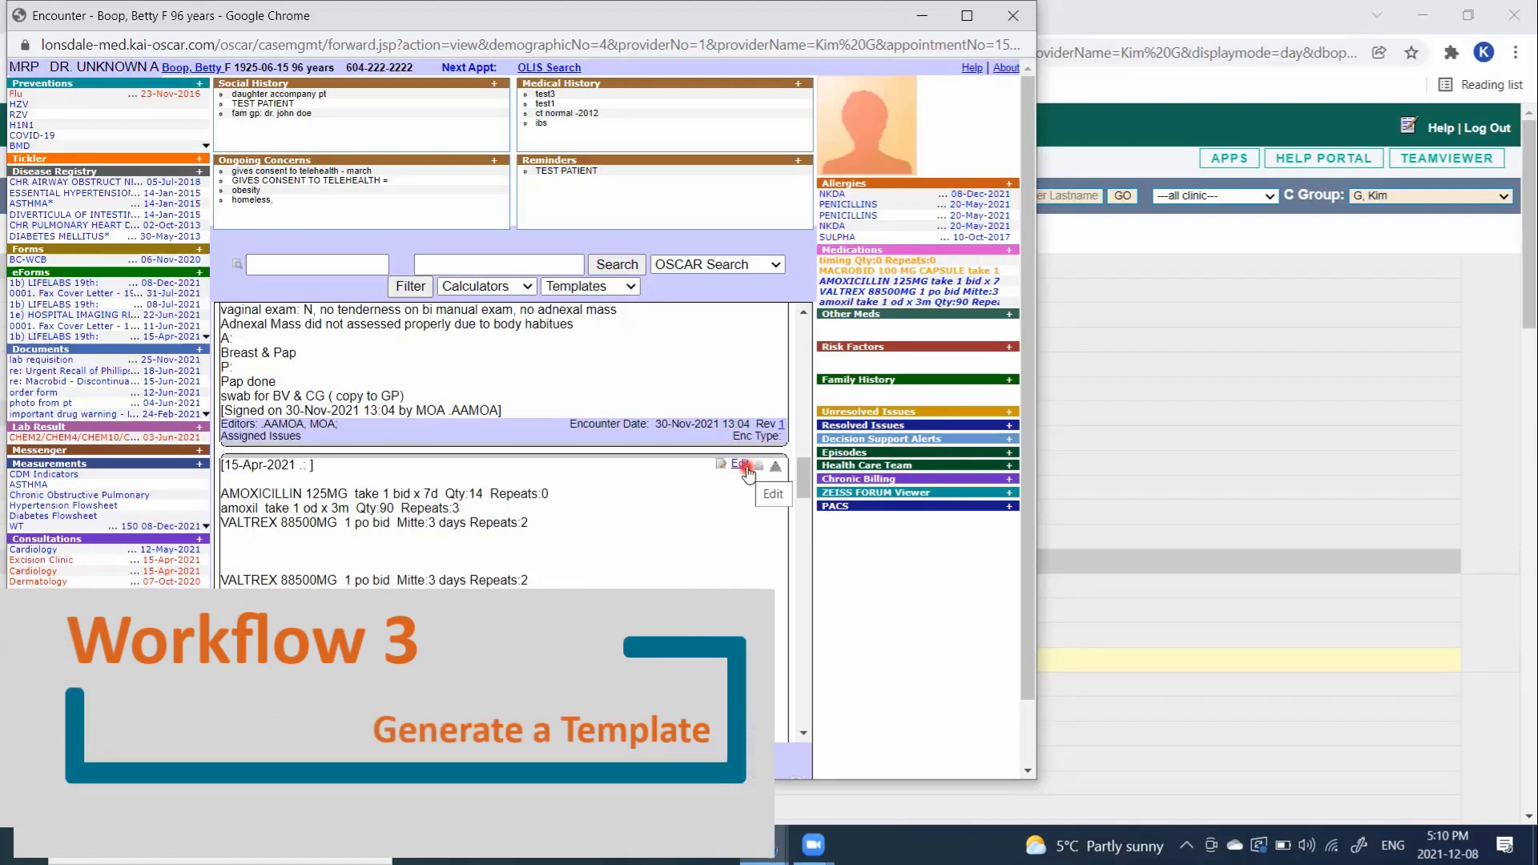
# Maximize the encounter window and insert the 'soap' template into today's new note.
pyautogui.click(967, 13)
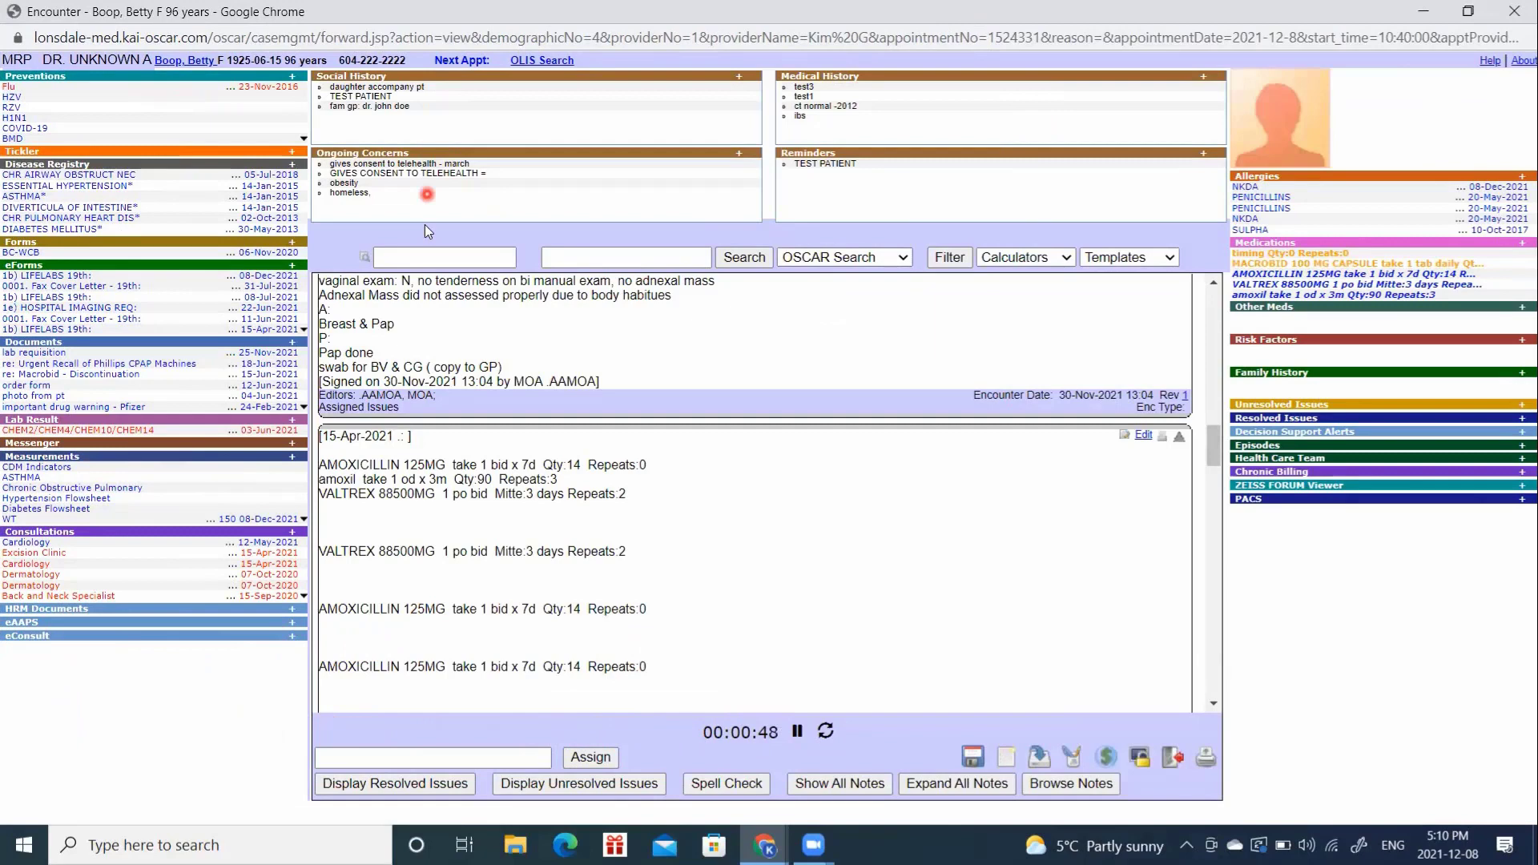
pyautogui.click(427, 261)
pyautogui.click(1215, 449)
pyautogui.moveTo(1215, 451); pyautogui.dragTo(1209, 720)
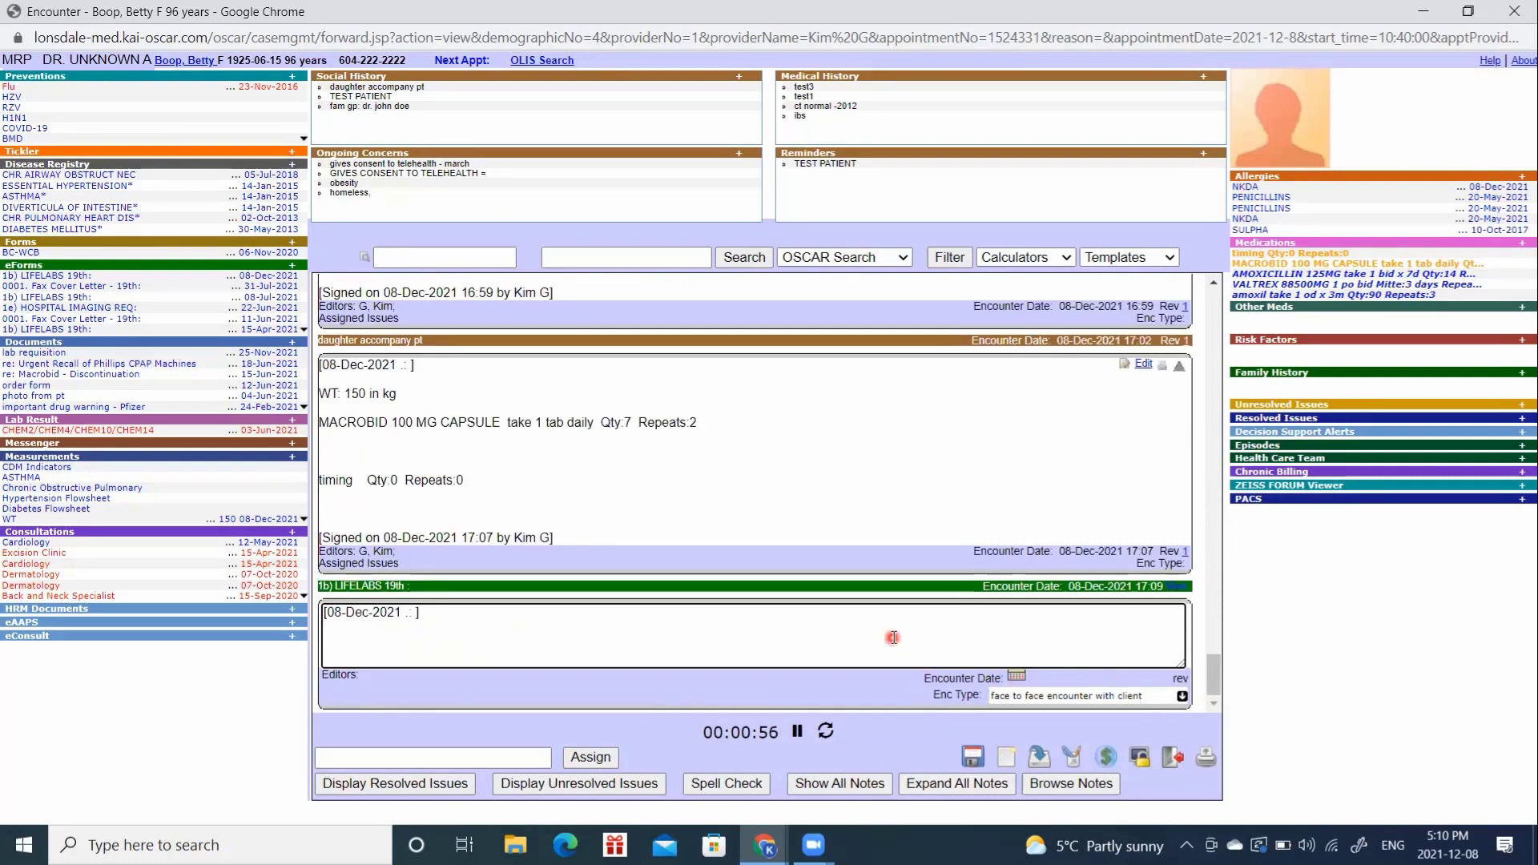
pyautogui.click(477, 249)
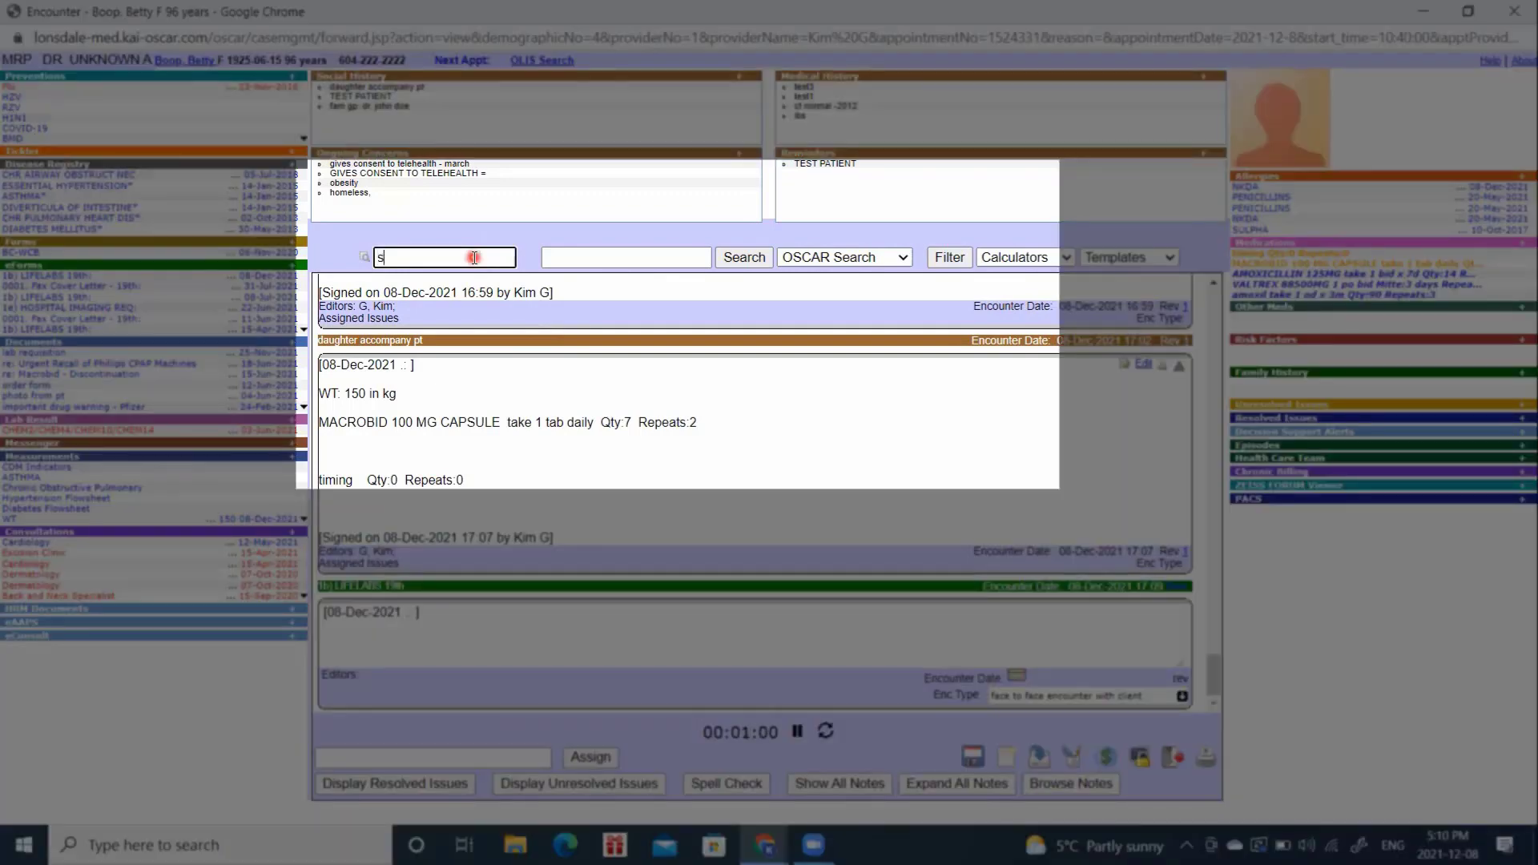
pyautogui.write('soap')
pyautogui.press('Escape')
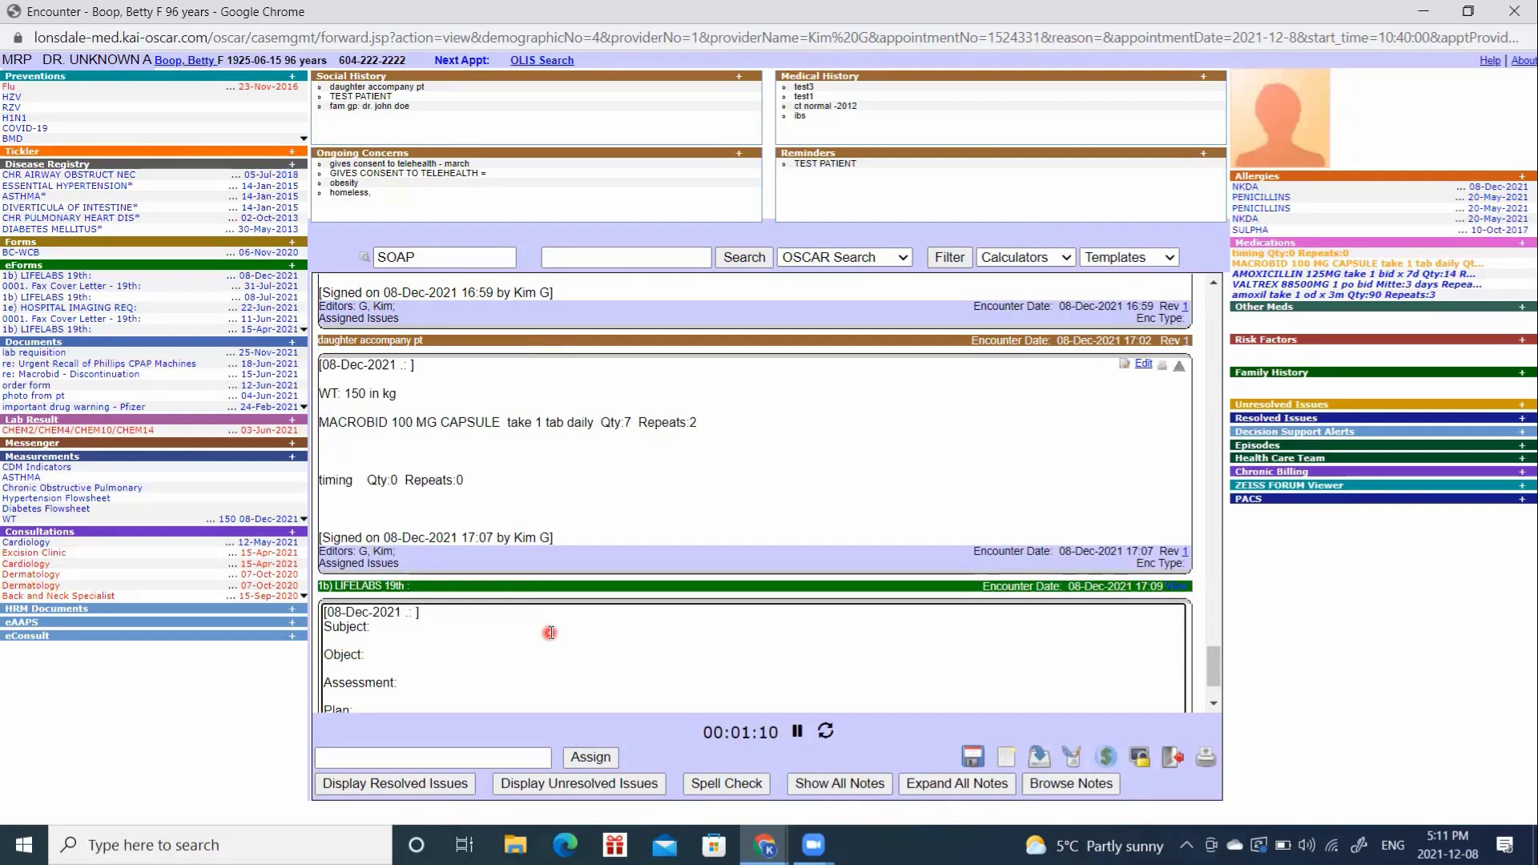
pyautogui.click(418, 633)
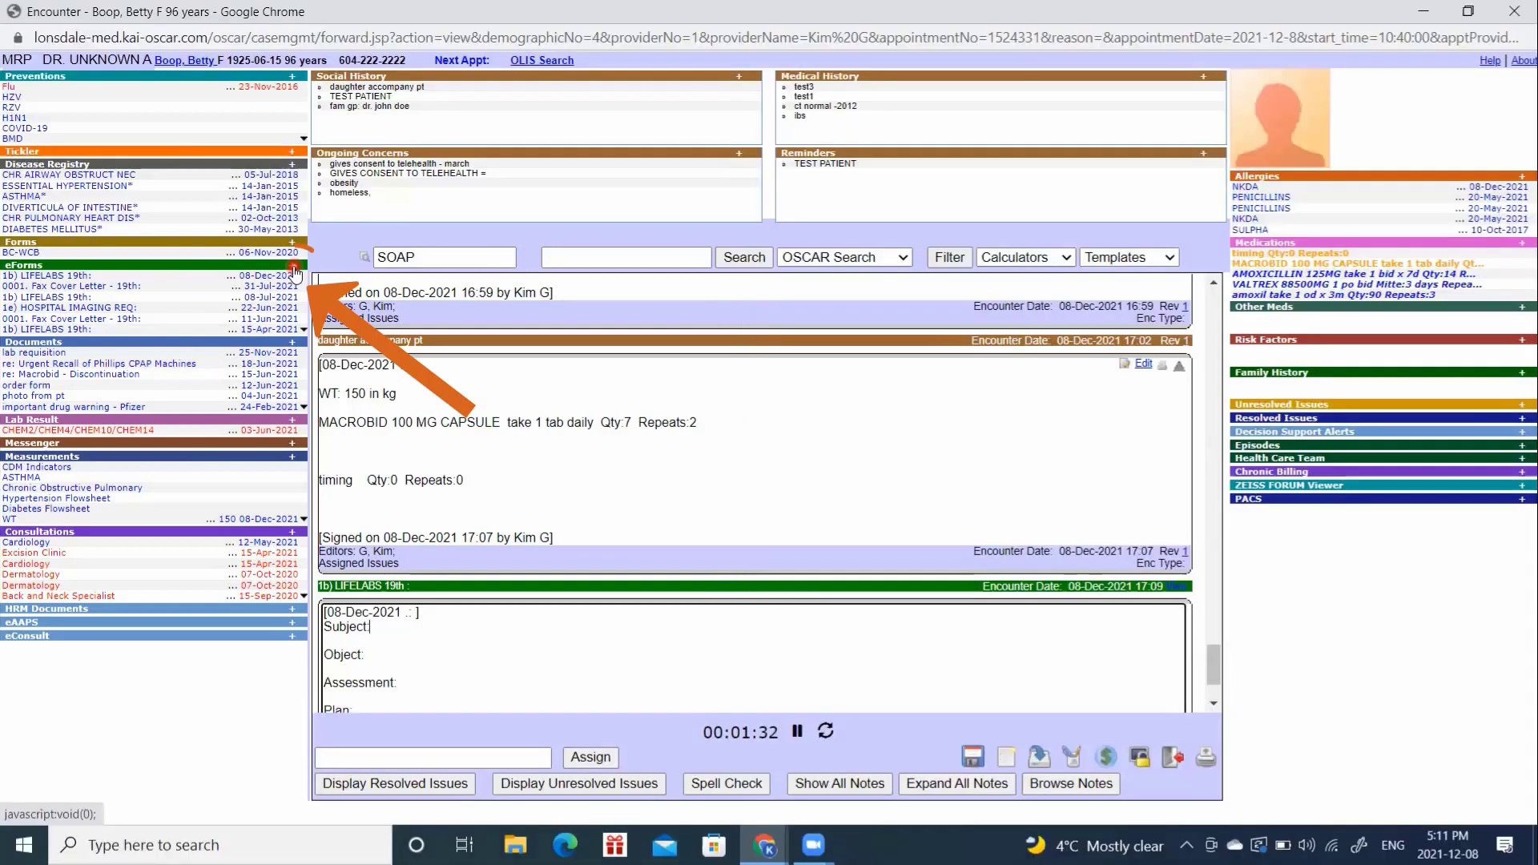
# Fill a 1e) HOSPITAL IMAGING REQ for a CT Head, then print, submit and send it to SRFax.
pyautogui.click(295, 273)
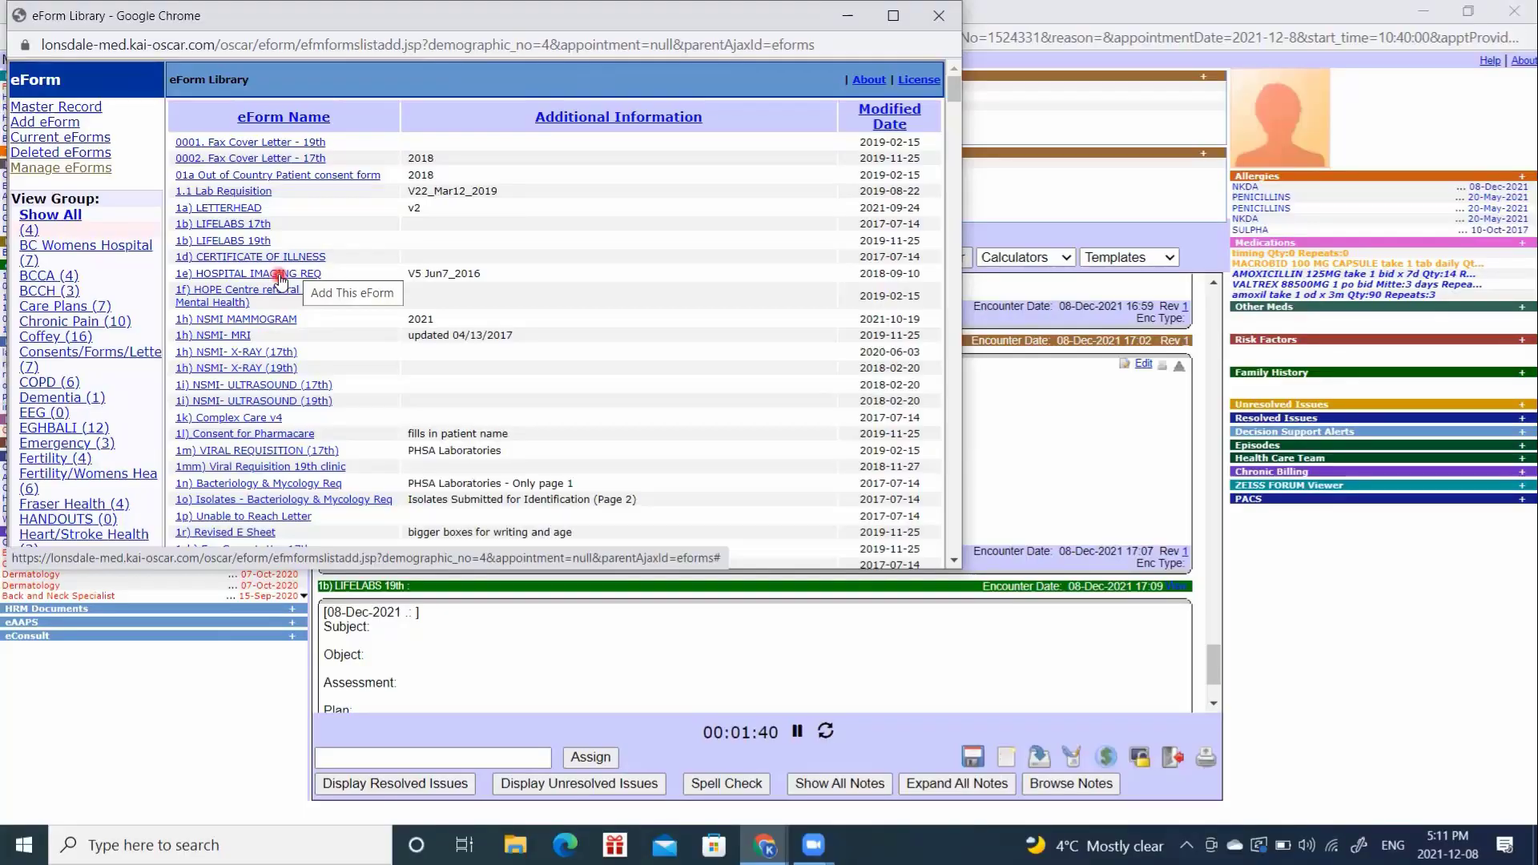
pyautogui.click(280, 274)
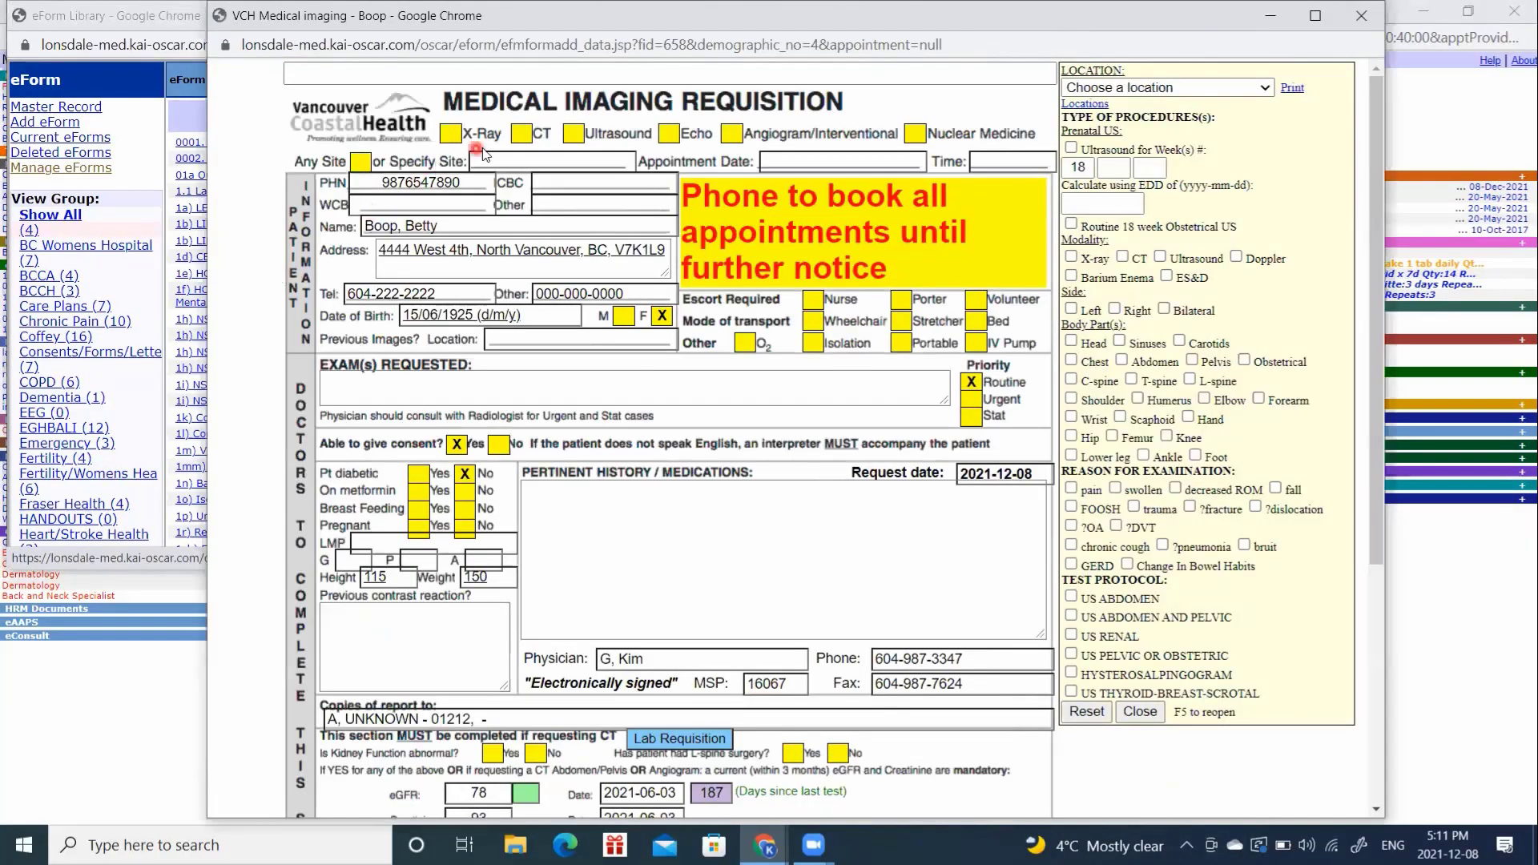
pyautogui.click(520, 134)
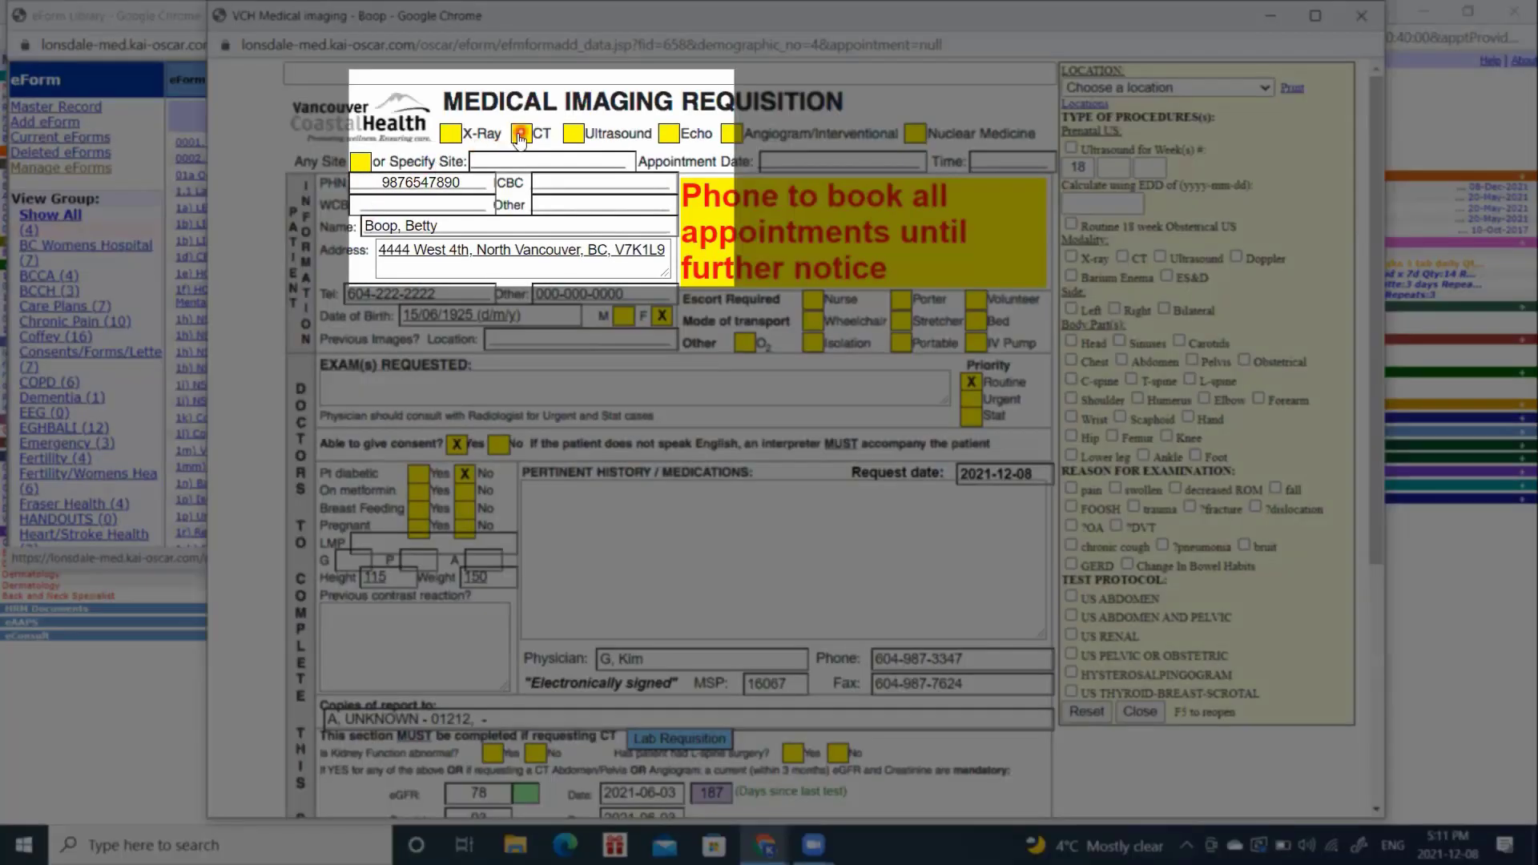
pyautogui.click(458, 386)
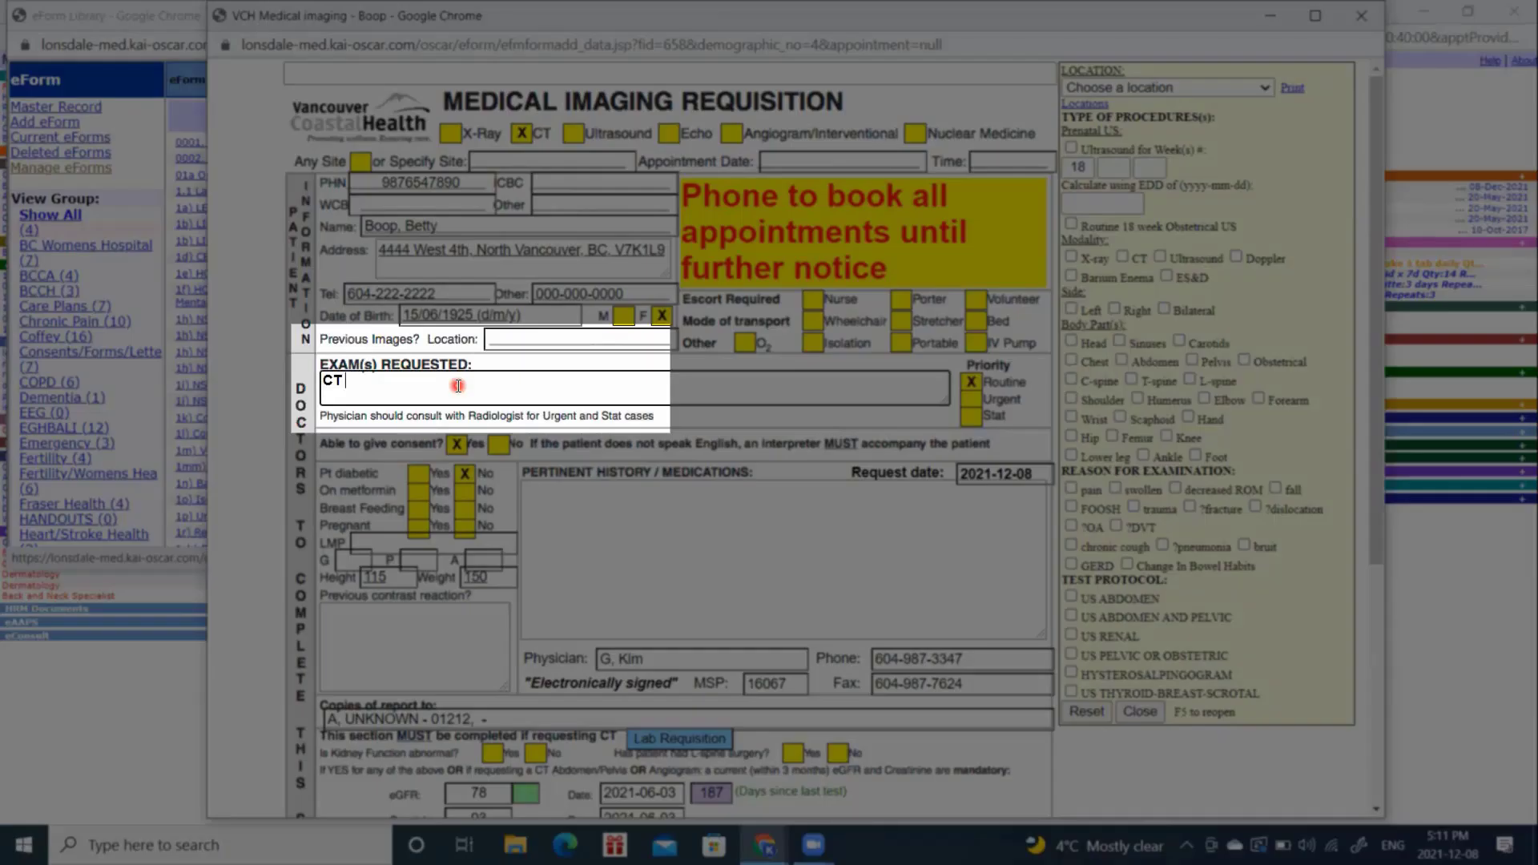
pyautogui.write('Head')
pyautogui.click(621, 514)
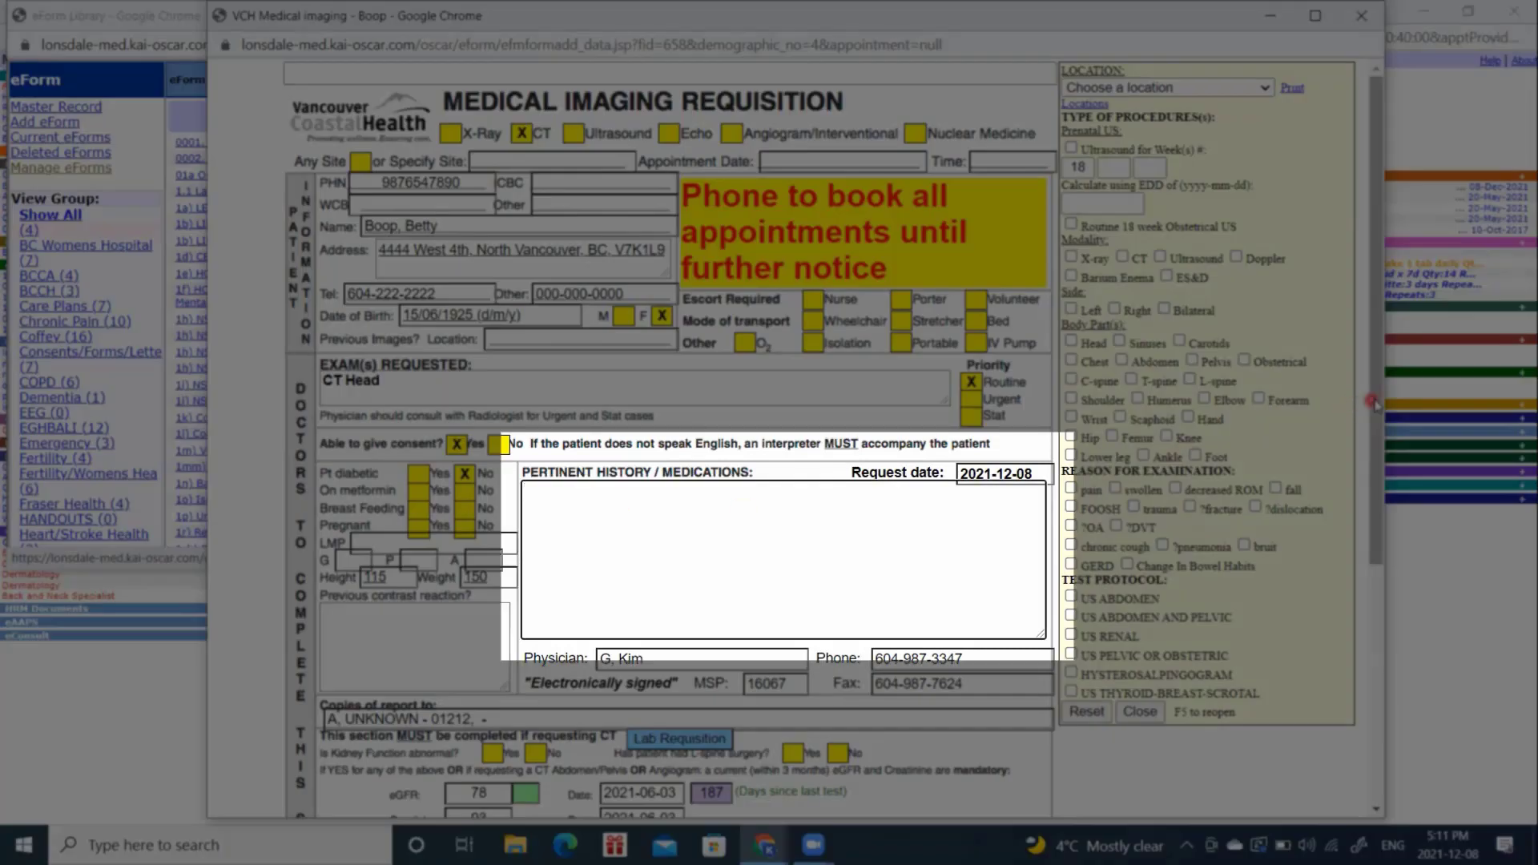
pyautogui.moveTo(1374, 404); pyautogui.dragTo(1398, 695)
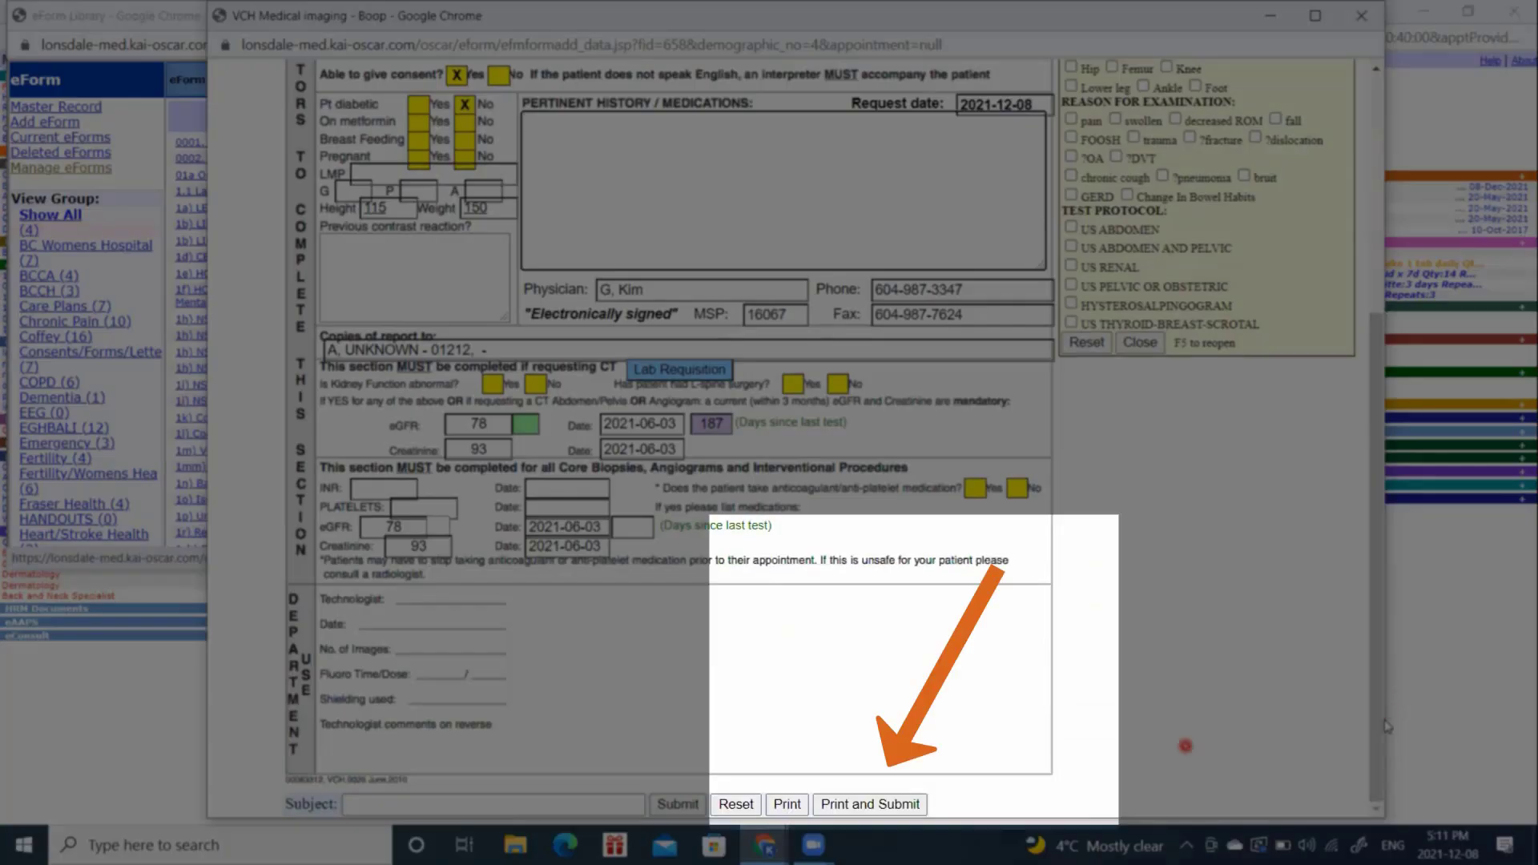
pyautogui.click(899, 805)
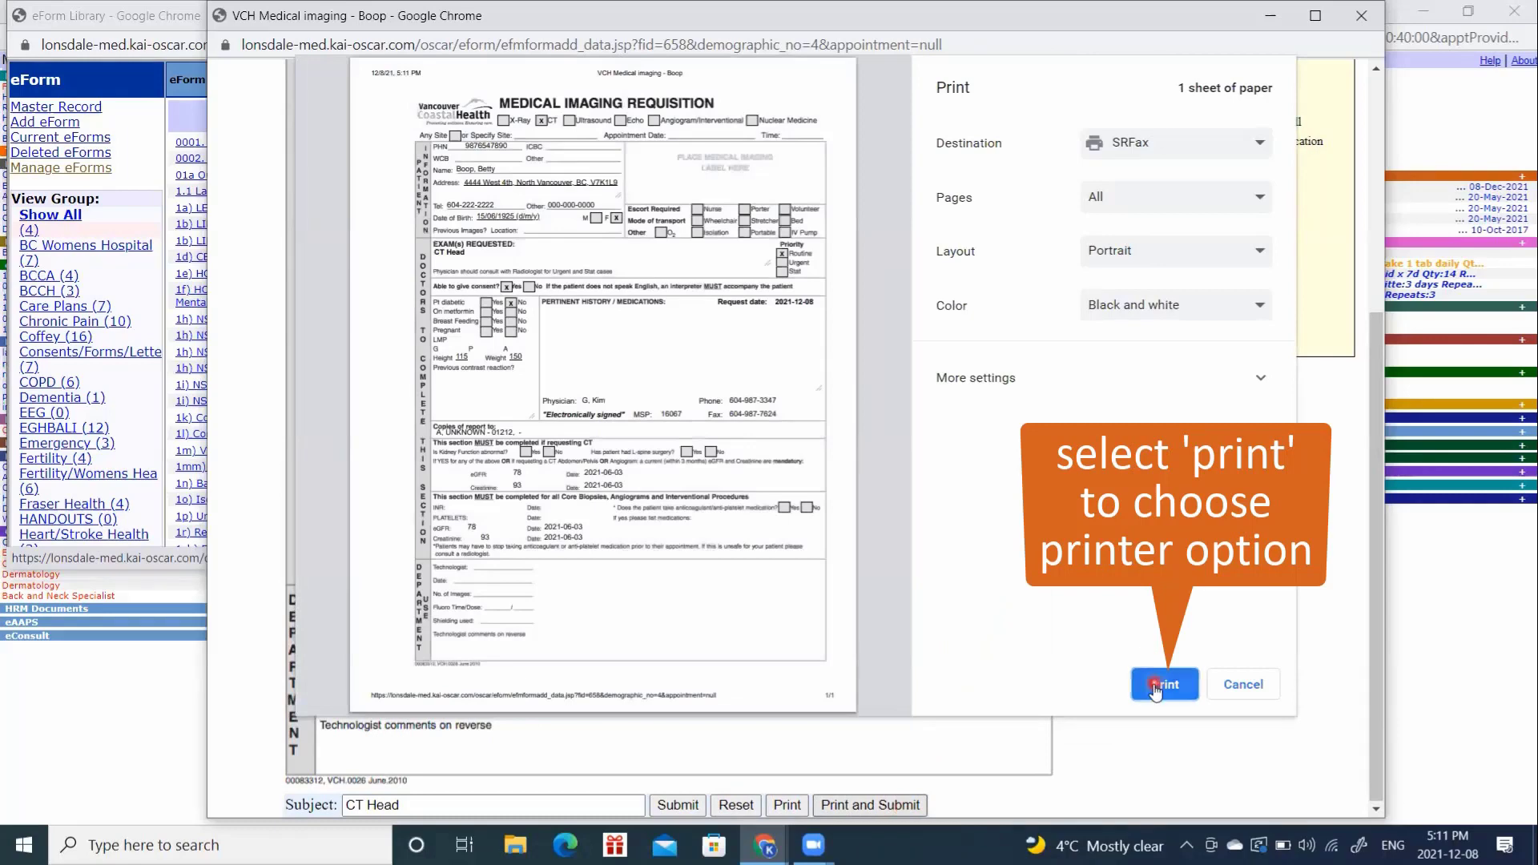
pyautogui.click(1156, 687)
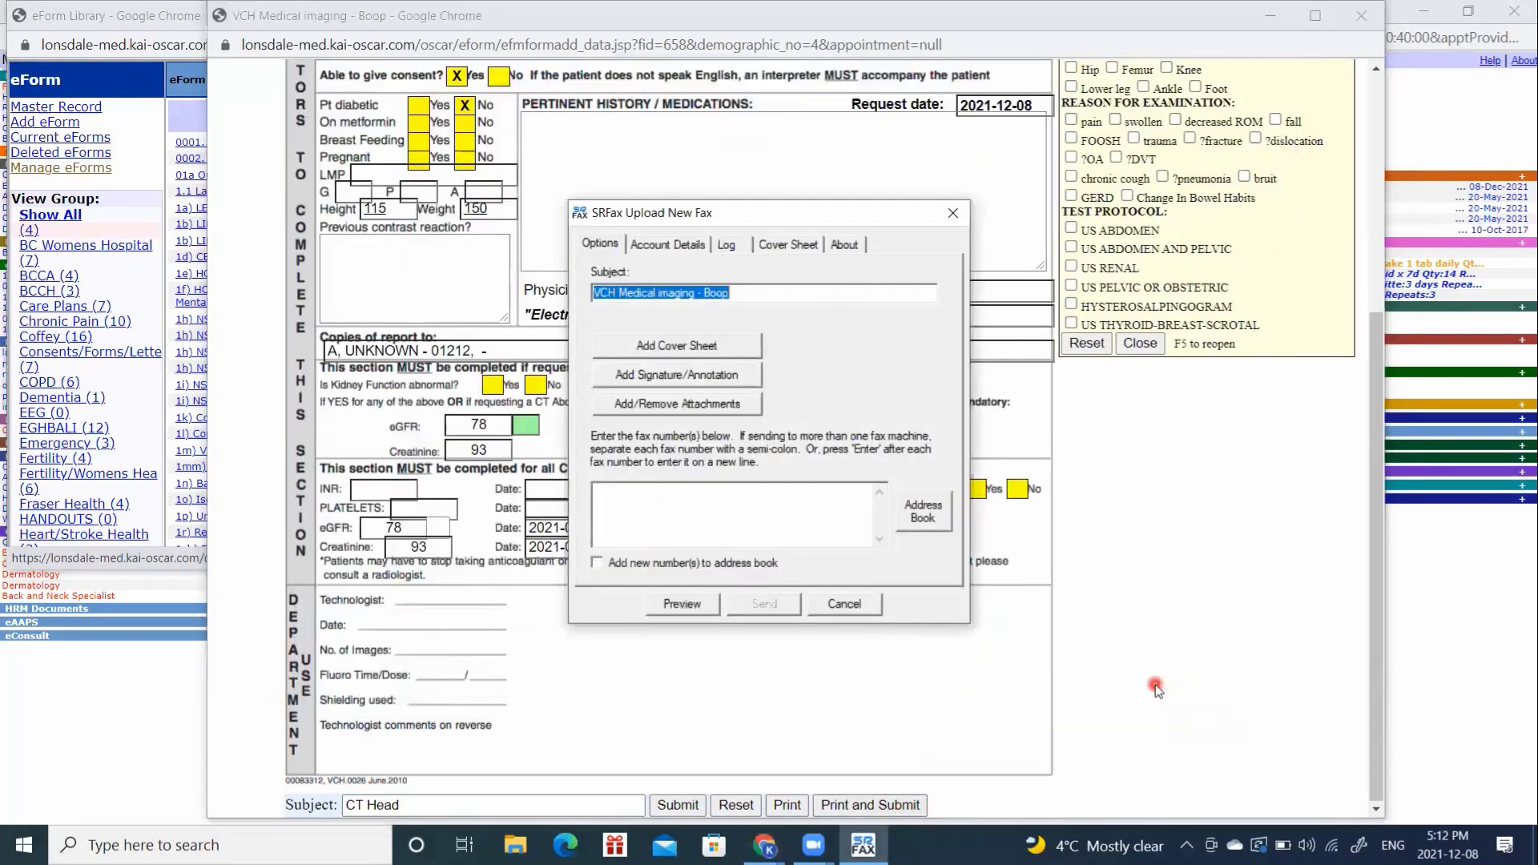
# Cancel the SRFax fax upload and close the eForm Library window.
pyautogui.click(844, 603)
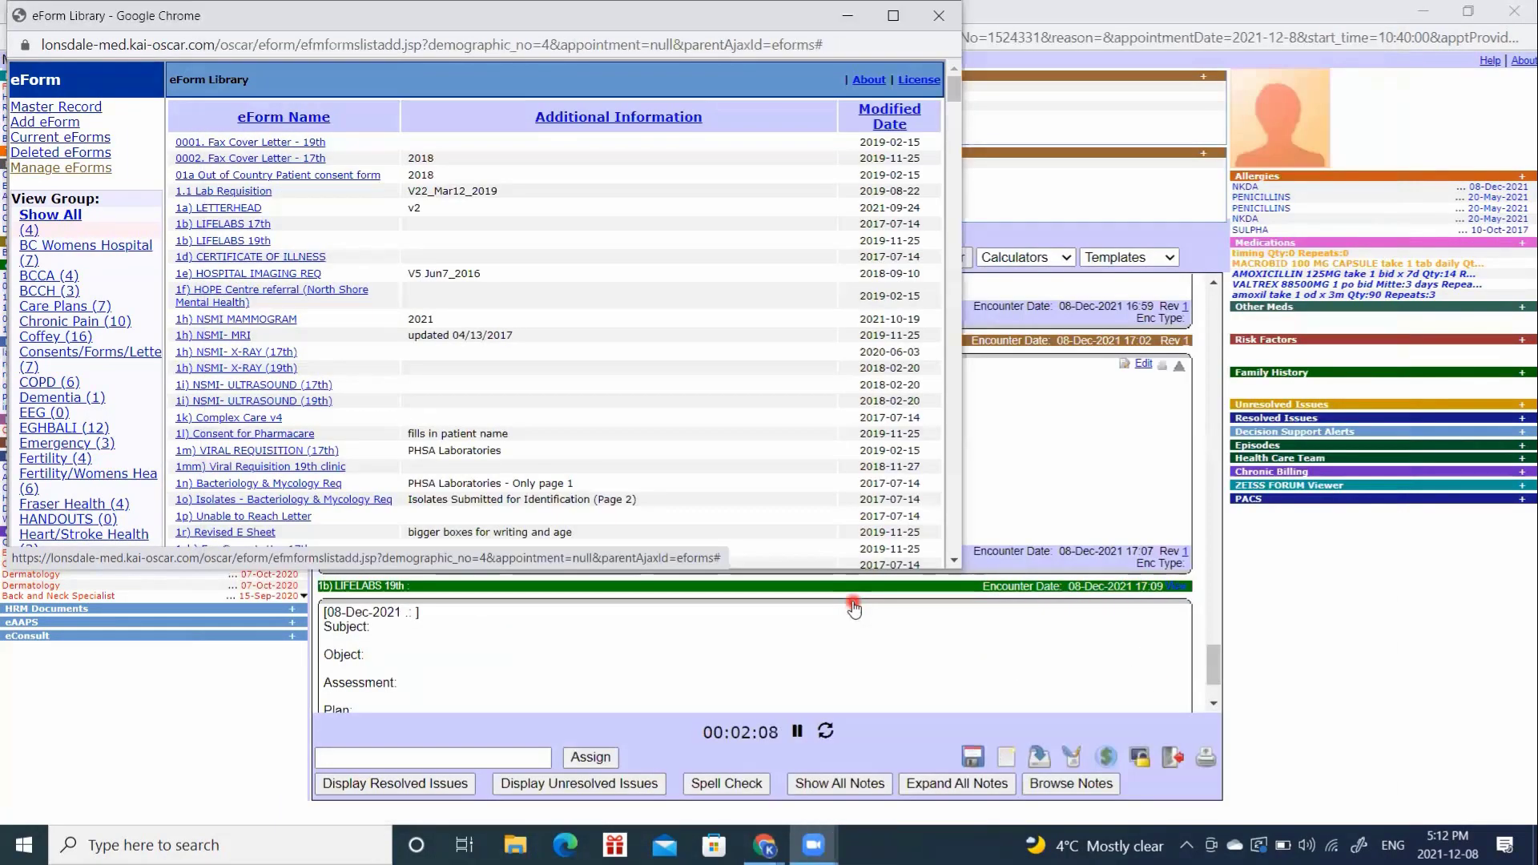
pyautogui.click(941, 15)
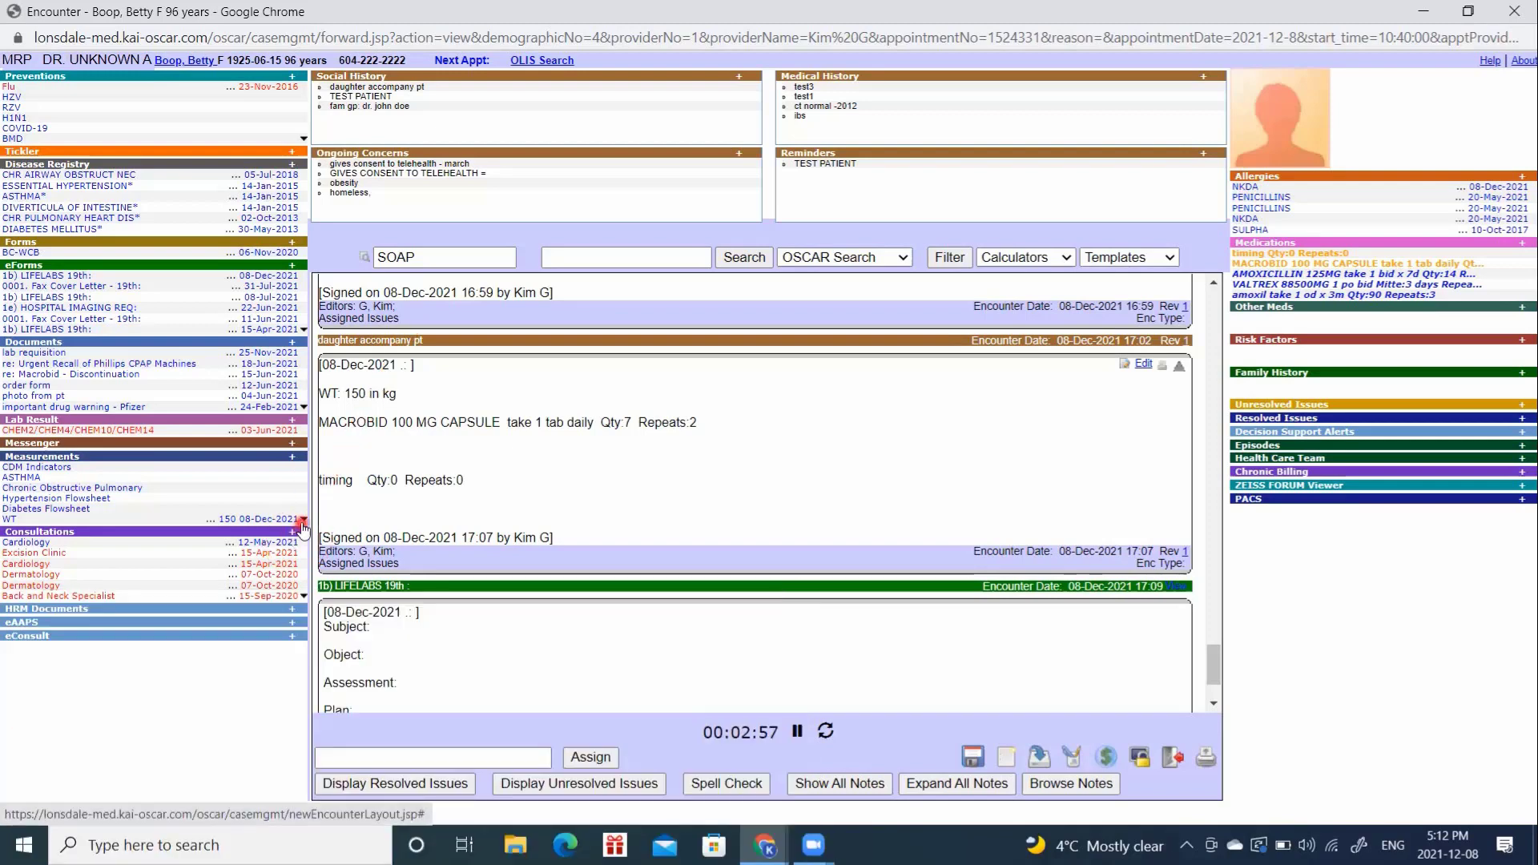
# Create a new consultation request with Dermatology as the service and Urgent urgency.
pyautogui.click(292, 534)
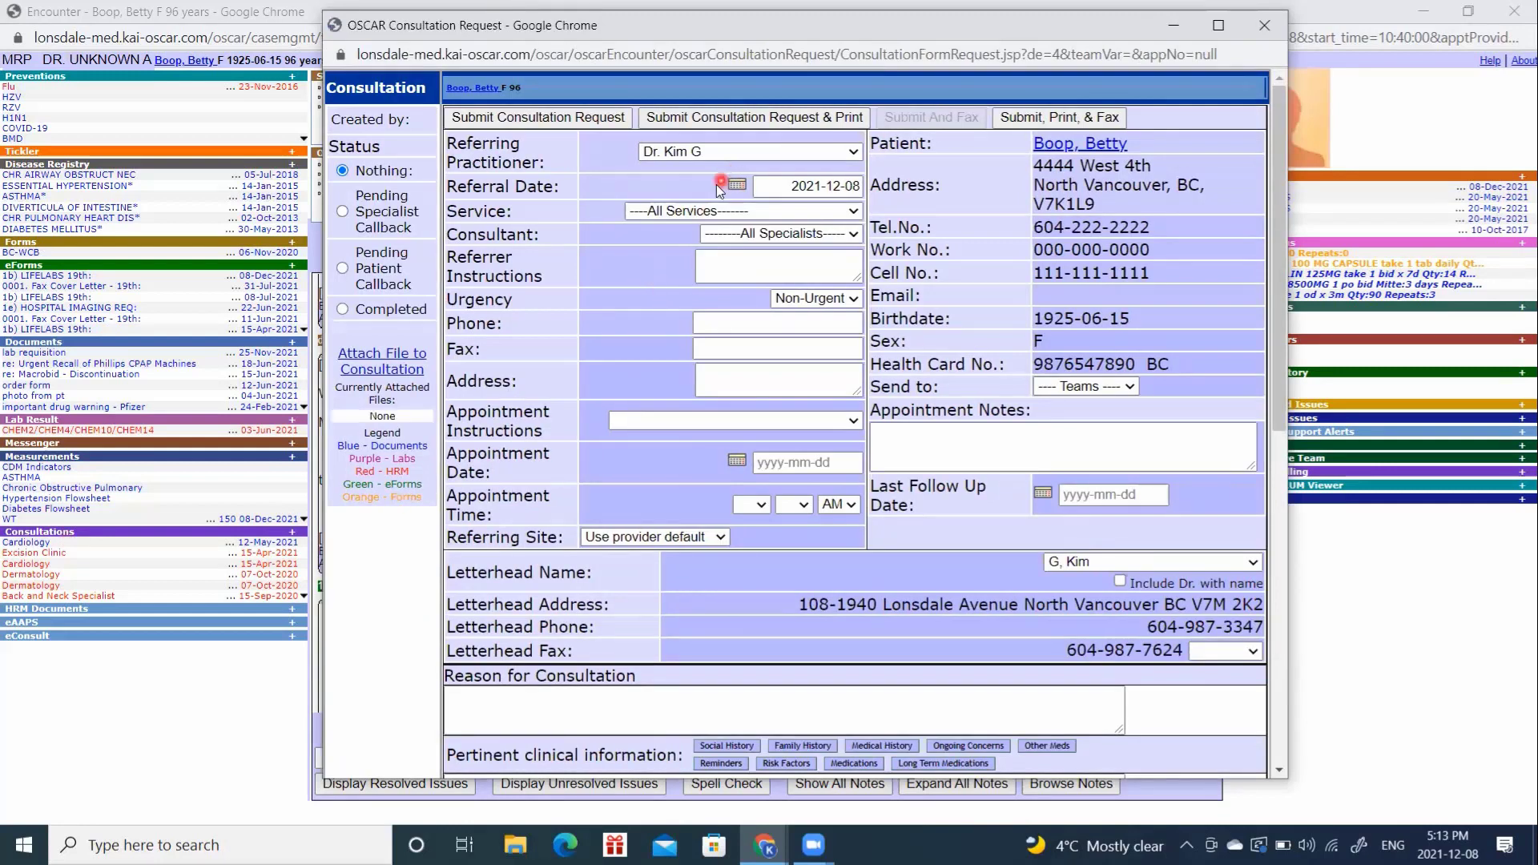
pyautogui.click(677, 213)
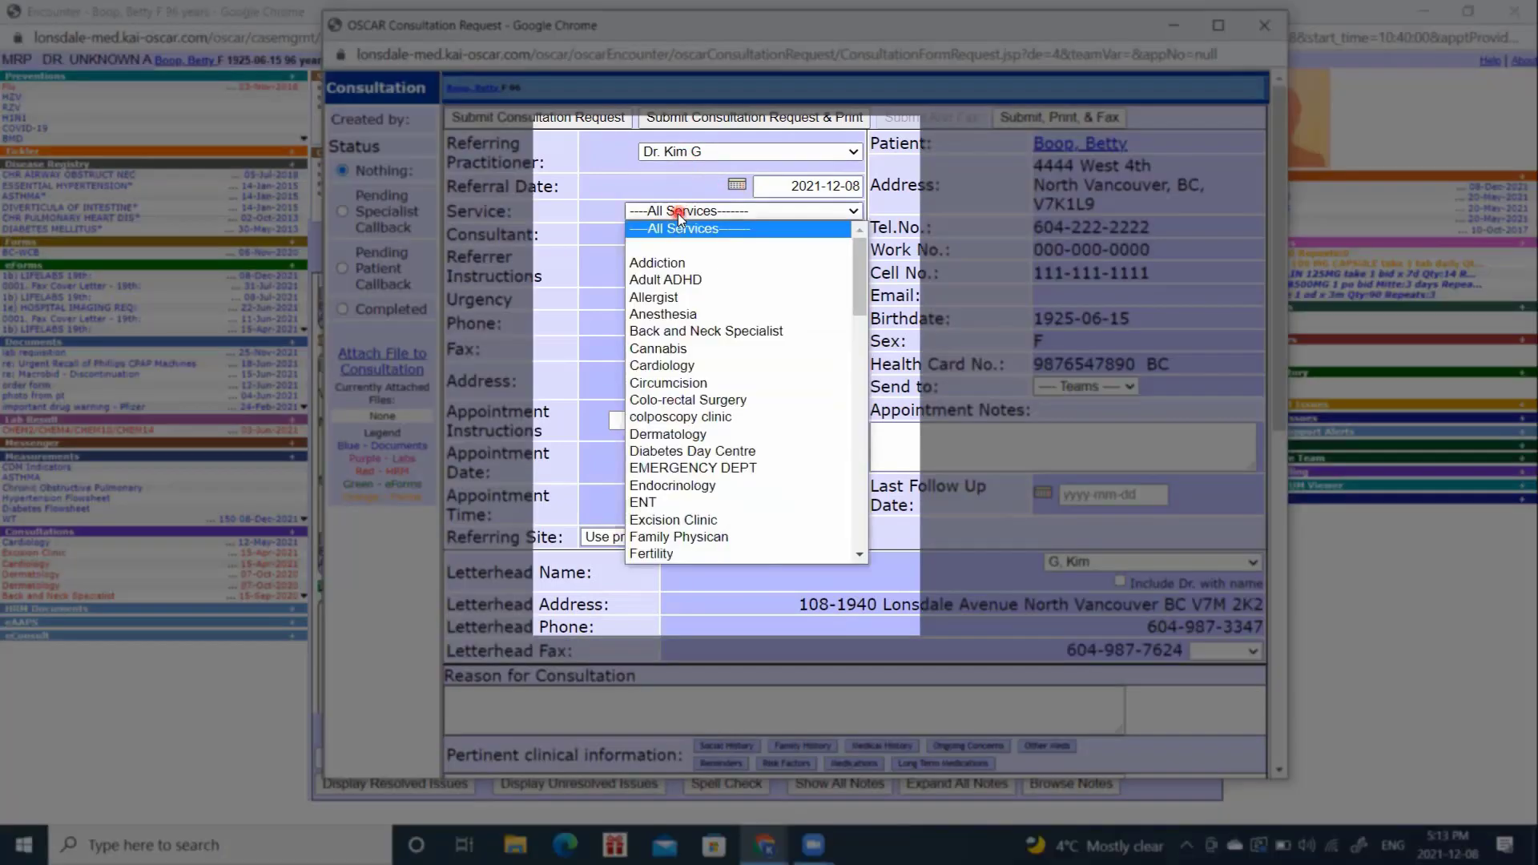
pyautogui.click(680, 433)
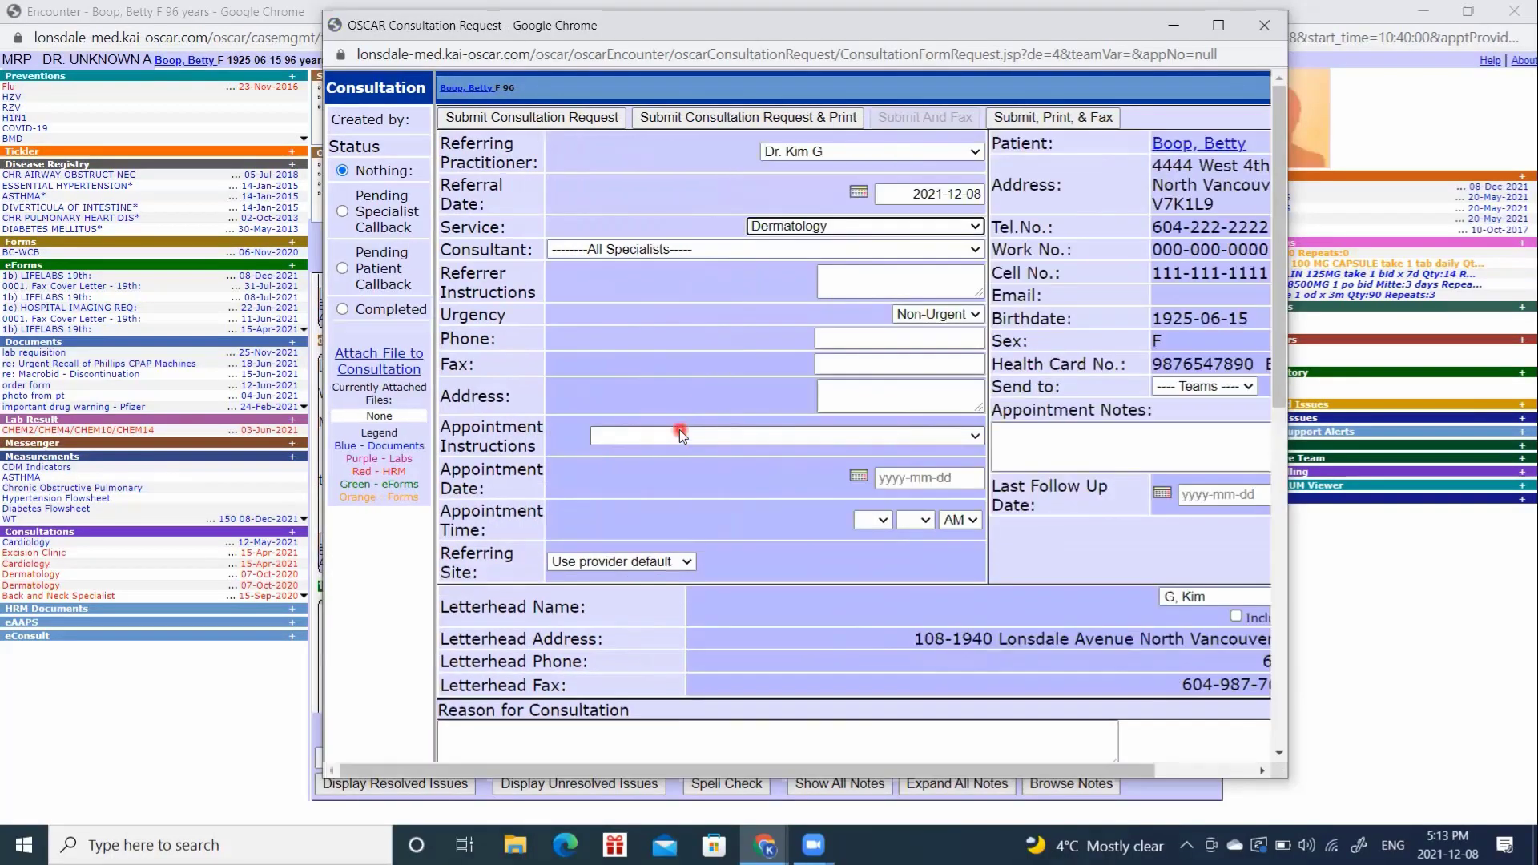
pyautogui.click(632, 250)
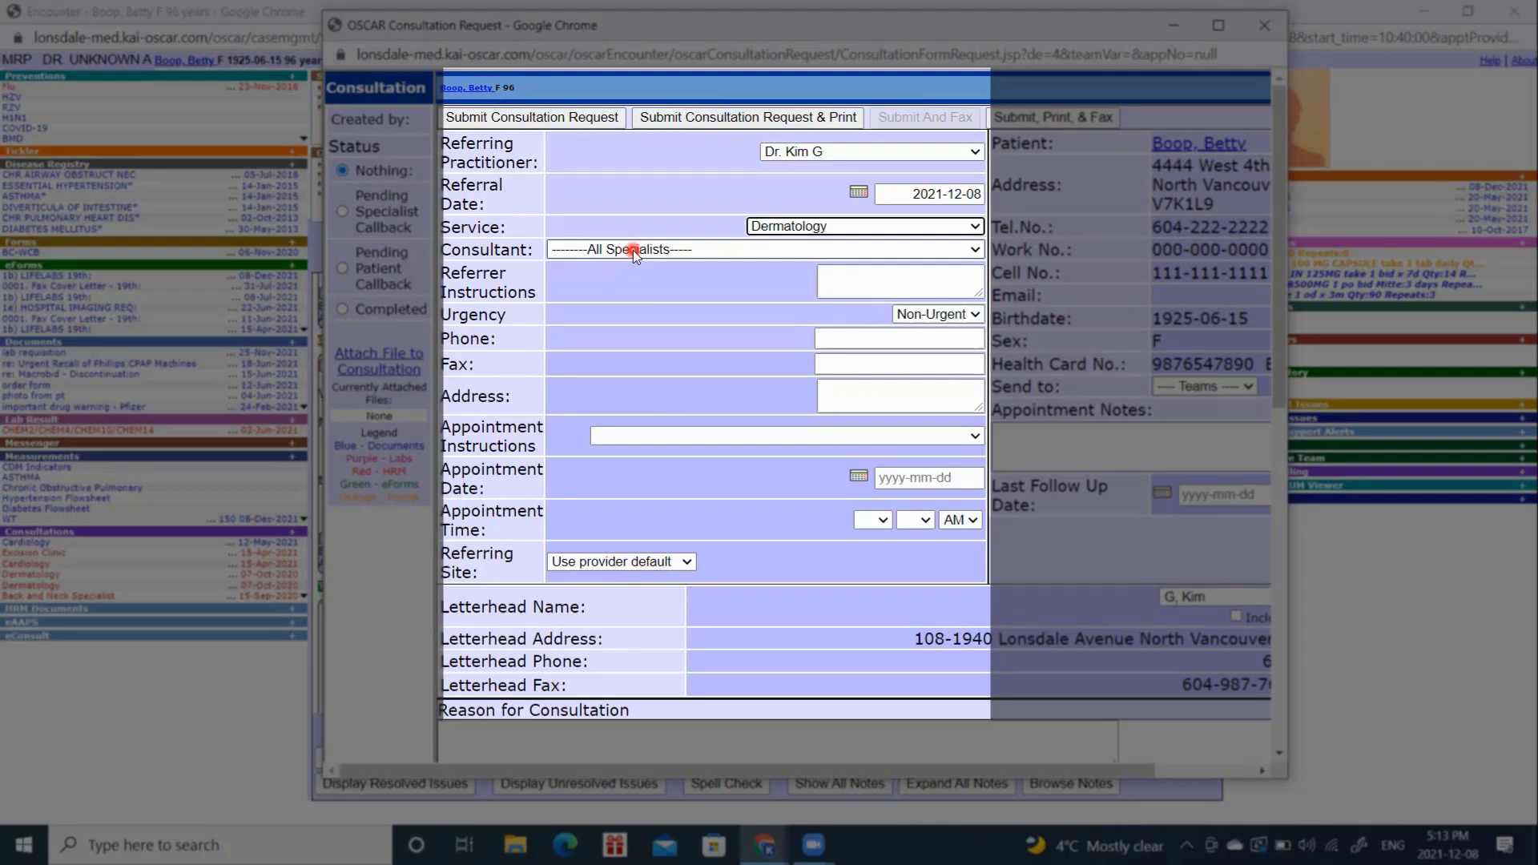
pyautogui.click(912, 315)
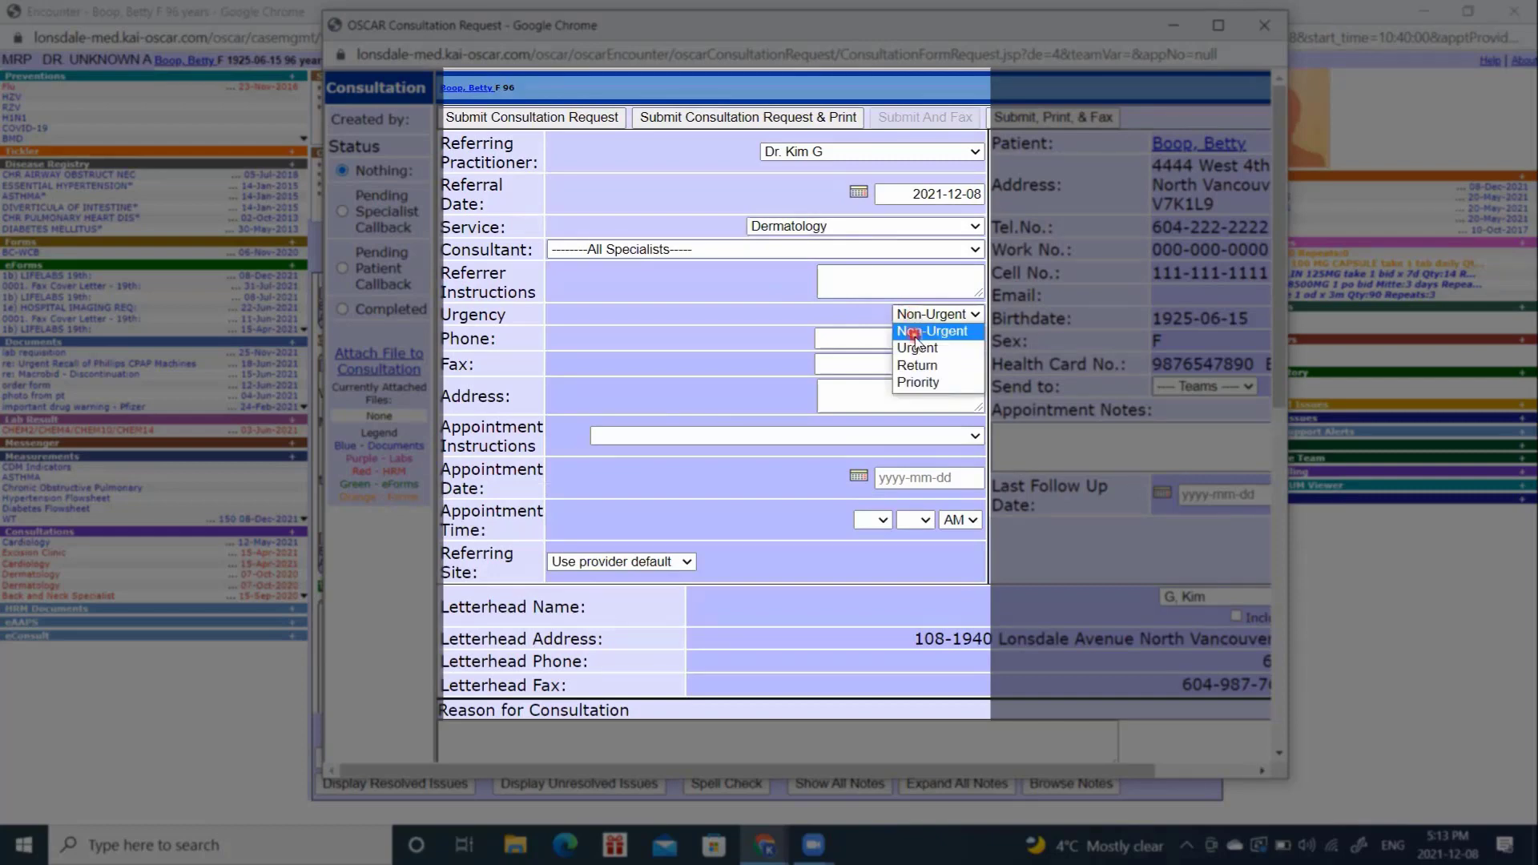
pyautogui.click(915, 346)
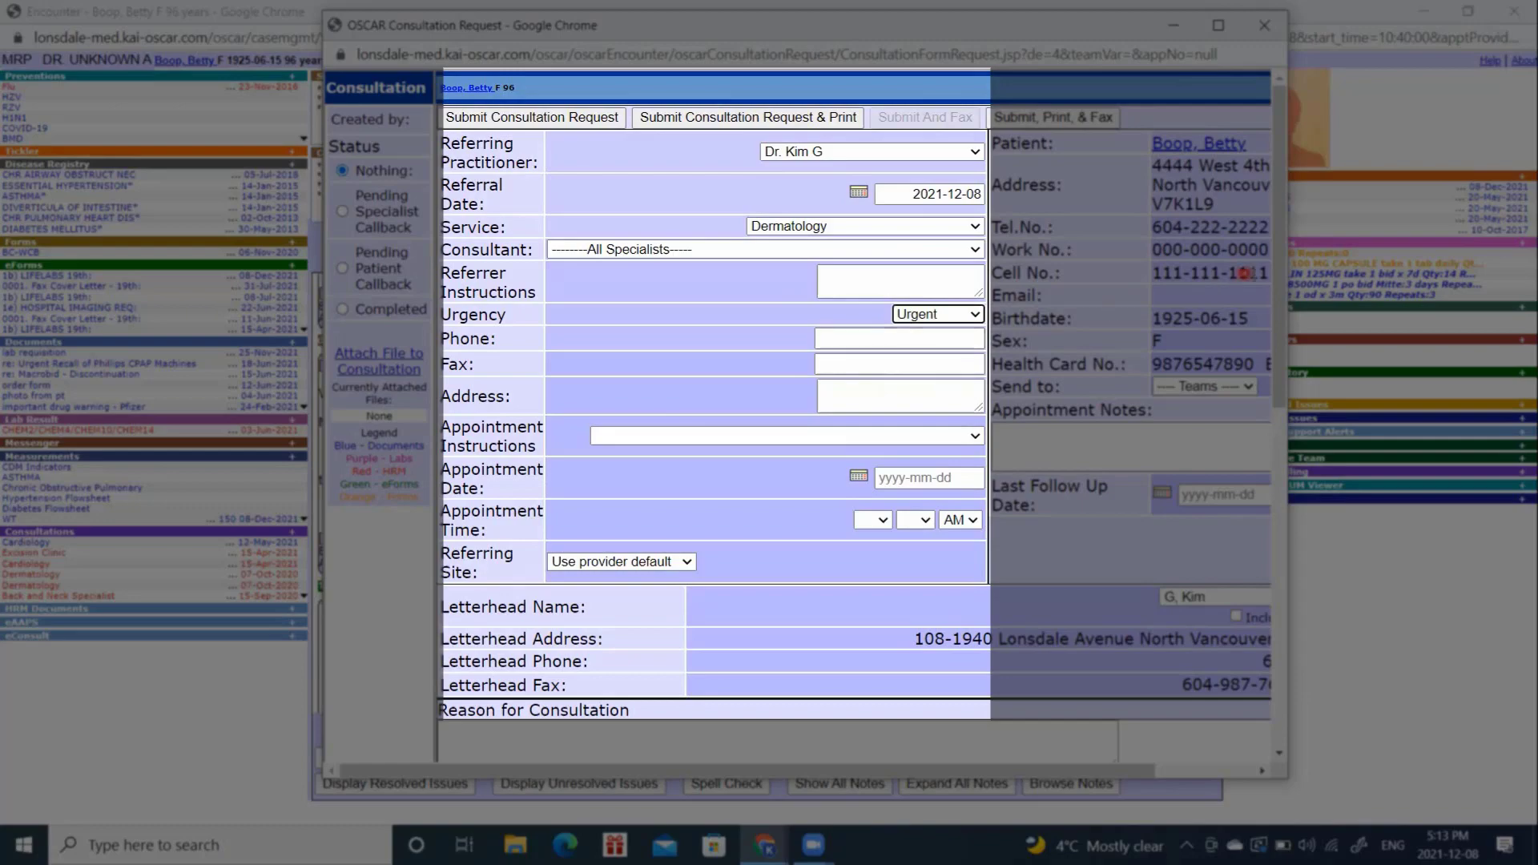
# Enter 'skin rash' as the reason and insert the medical history as pertinent clinical information.
pyautogui.scroll(-1, 1281, 352)
pyautogui.scroll(-2, 1281, 356)
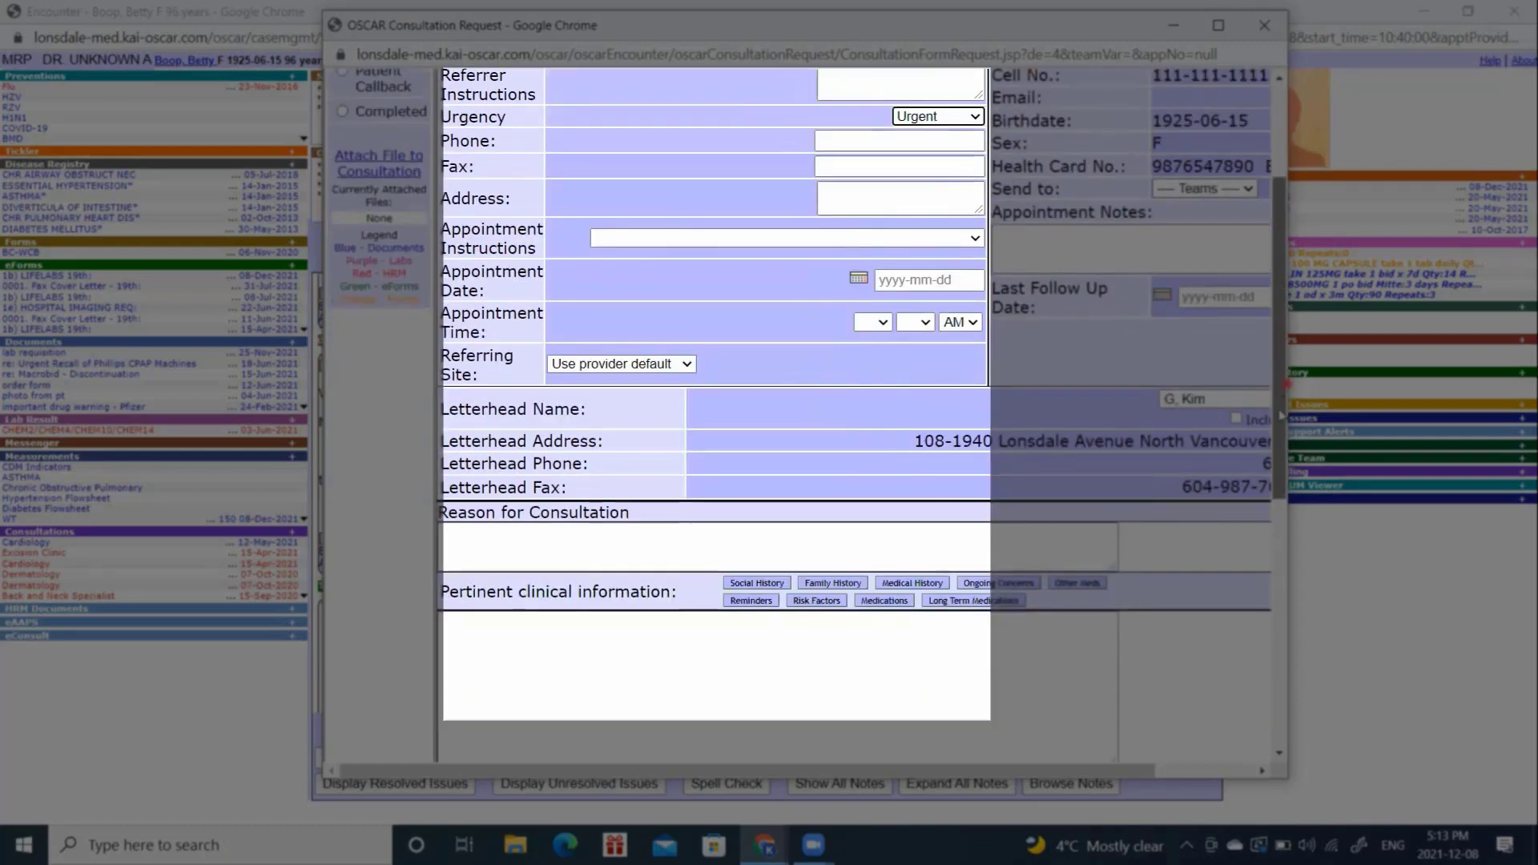
pyautogui.click(913, 446)
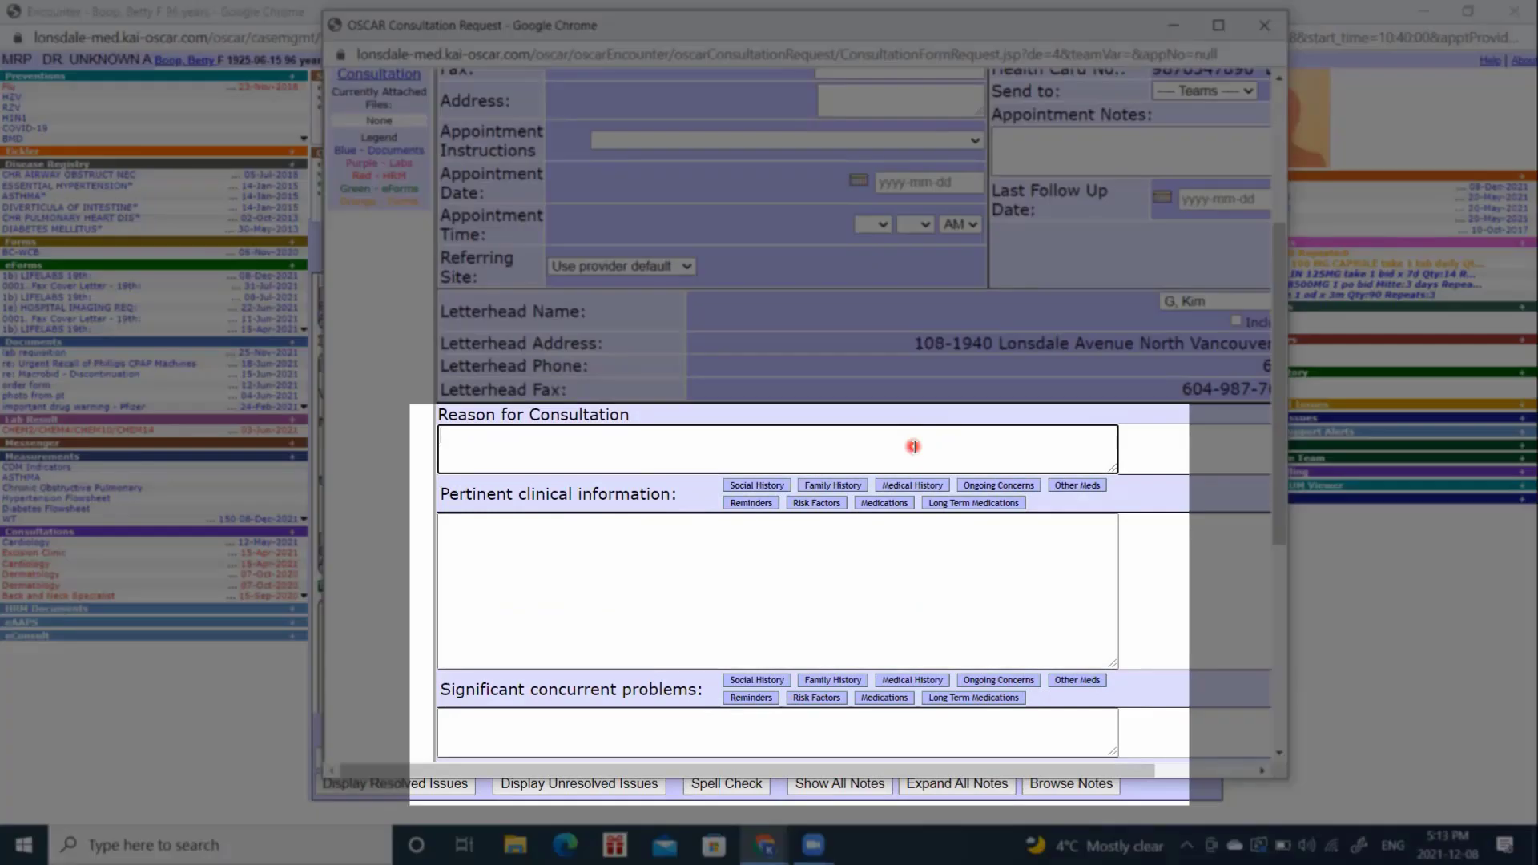
pyautogui.write('skin rash')
pyautogui.click(838, 560)
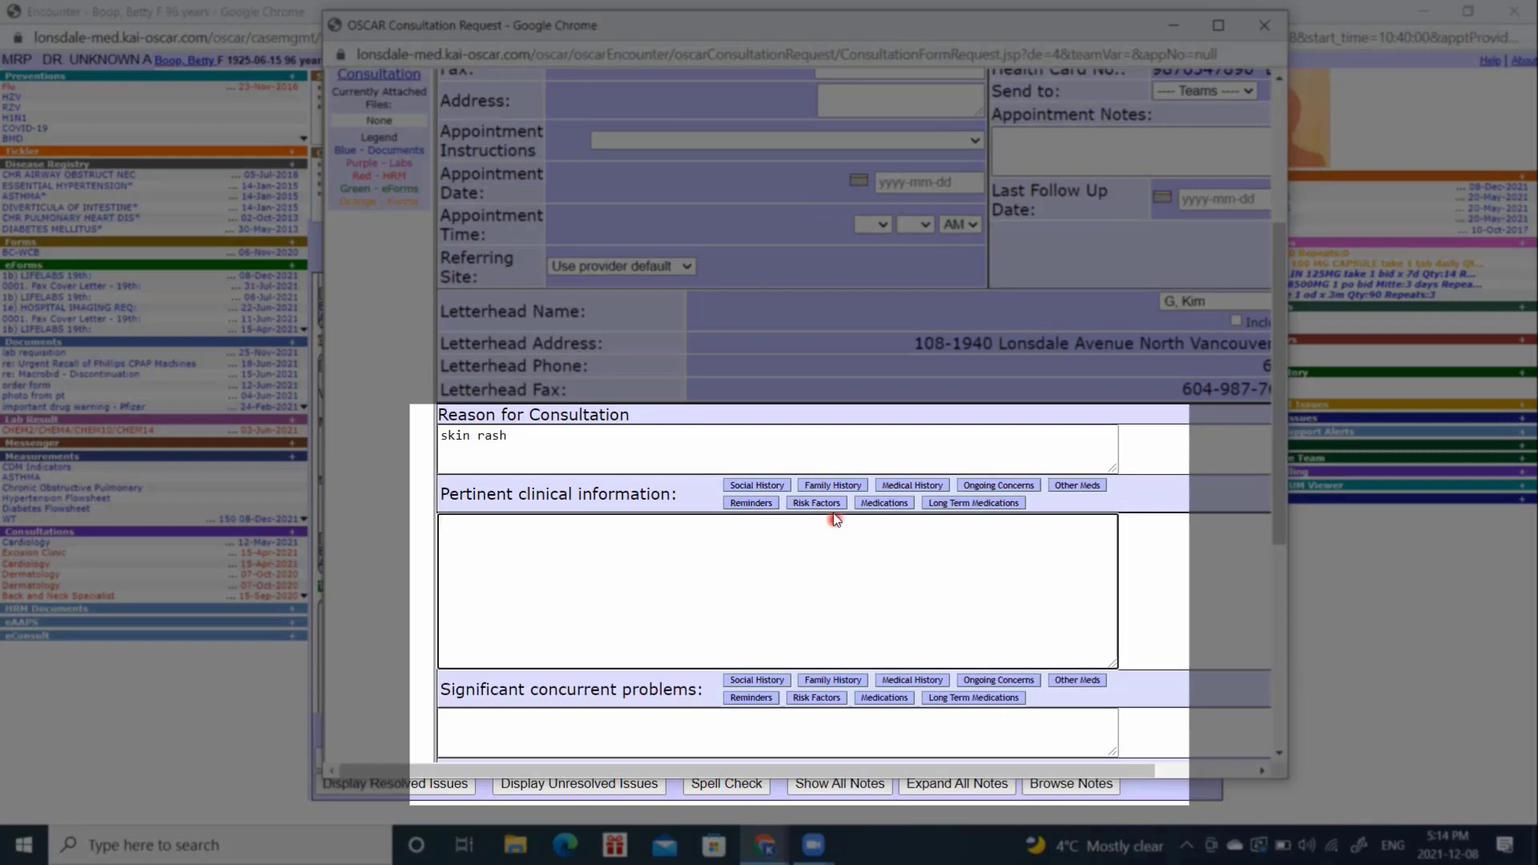
pyautogui.click(891, 486)
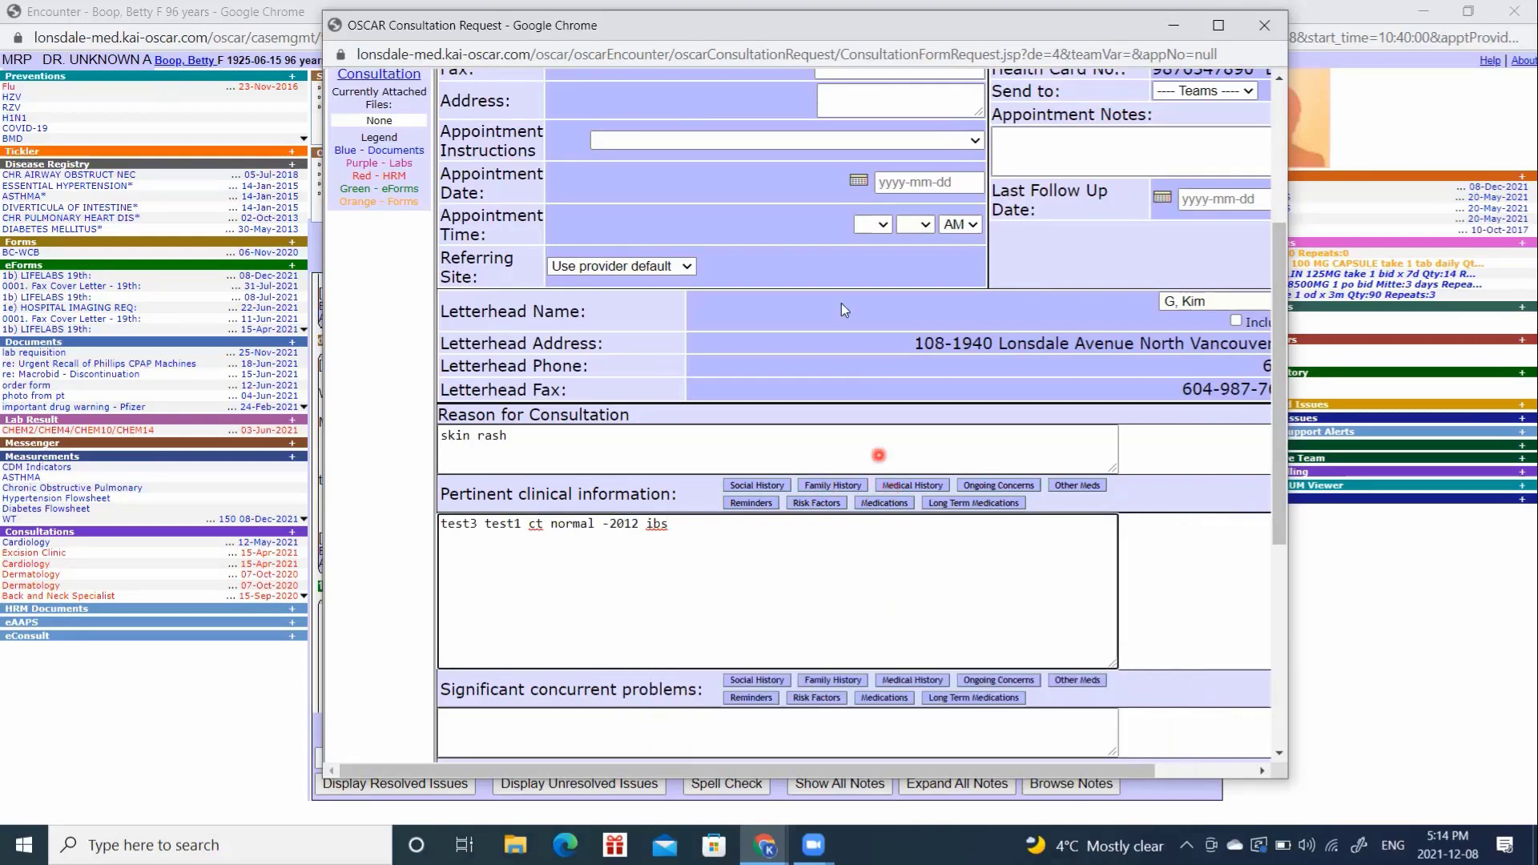
# Shift the consultation window slightly left and scroll down the form.
pyautogui.click(774, 31)
pyautogui.moveTo(793, 37); pyautogui.dragTo(728, 43)
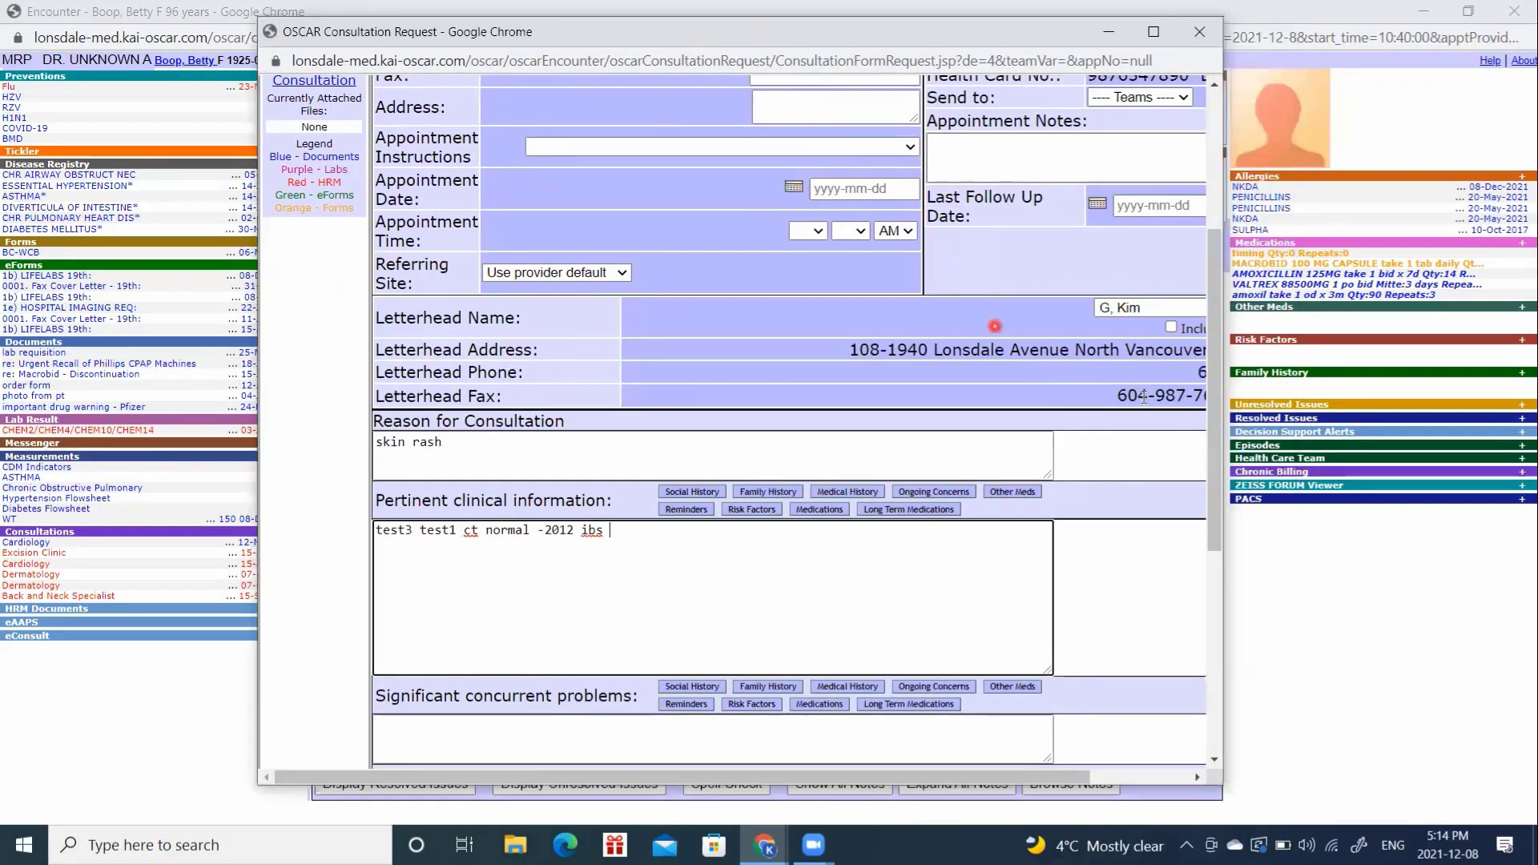
pyautogui.click(1216, 411)
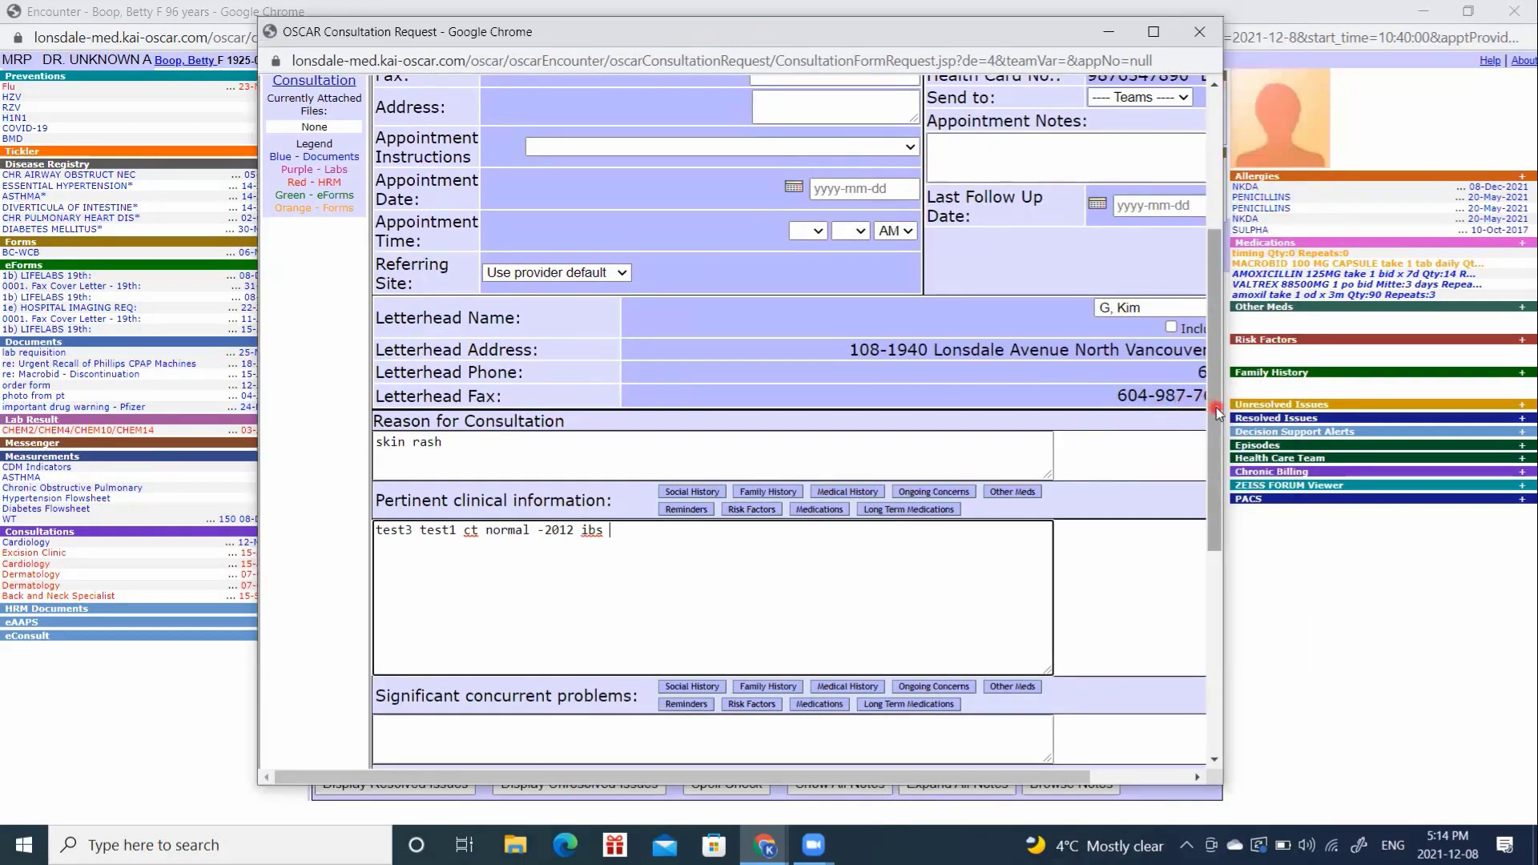
pyautogui.moveTo(1216, 411); pyautogui.dragTo(1211, 629)
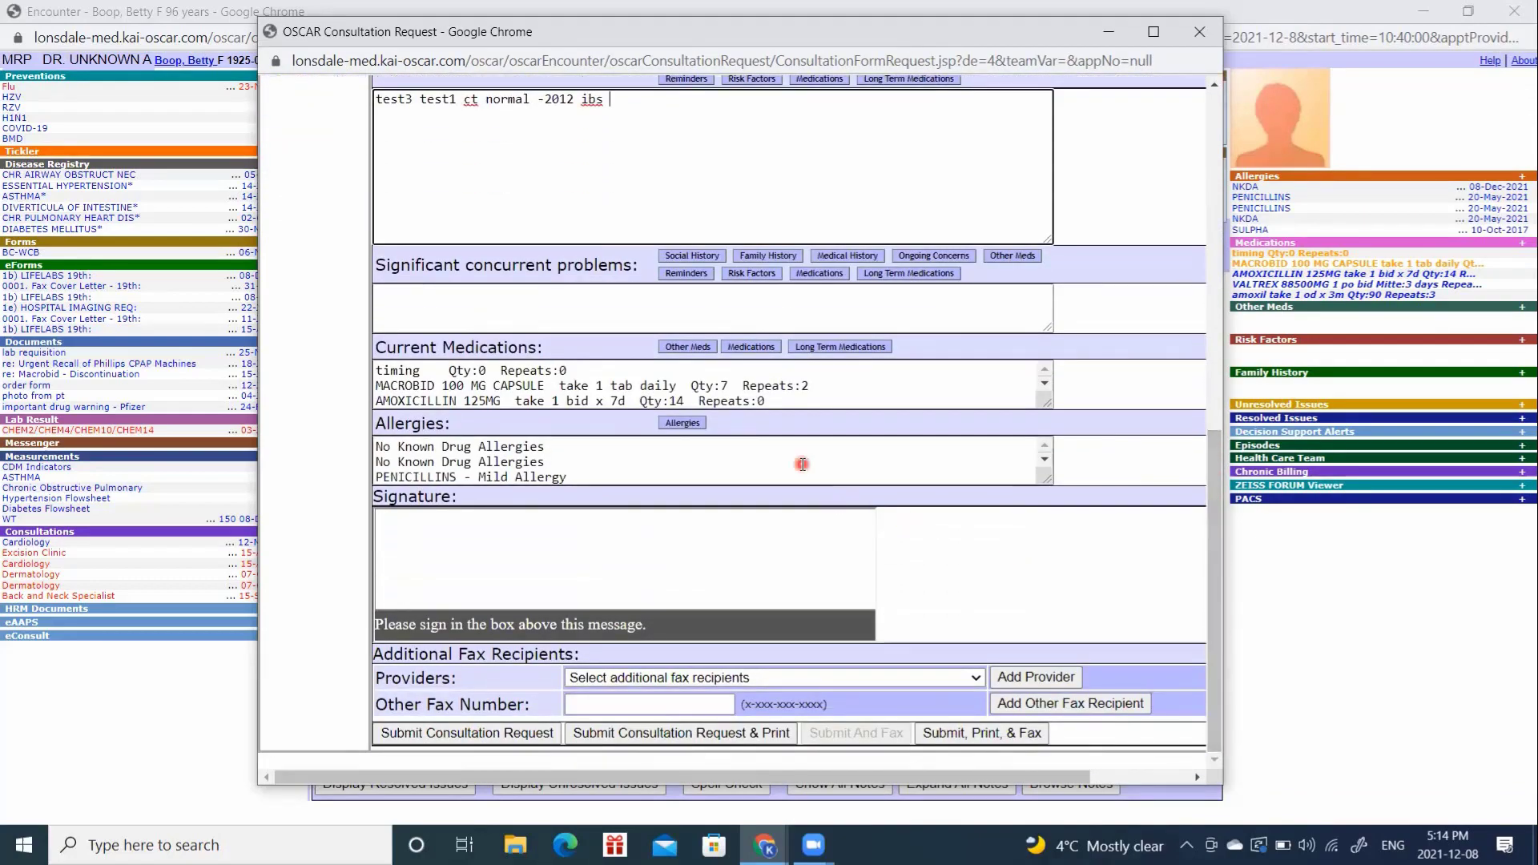
# Submit the dermatology consultation request and print it to SRFax.
pyautogui.click(680, 733)
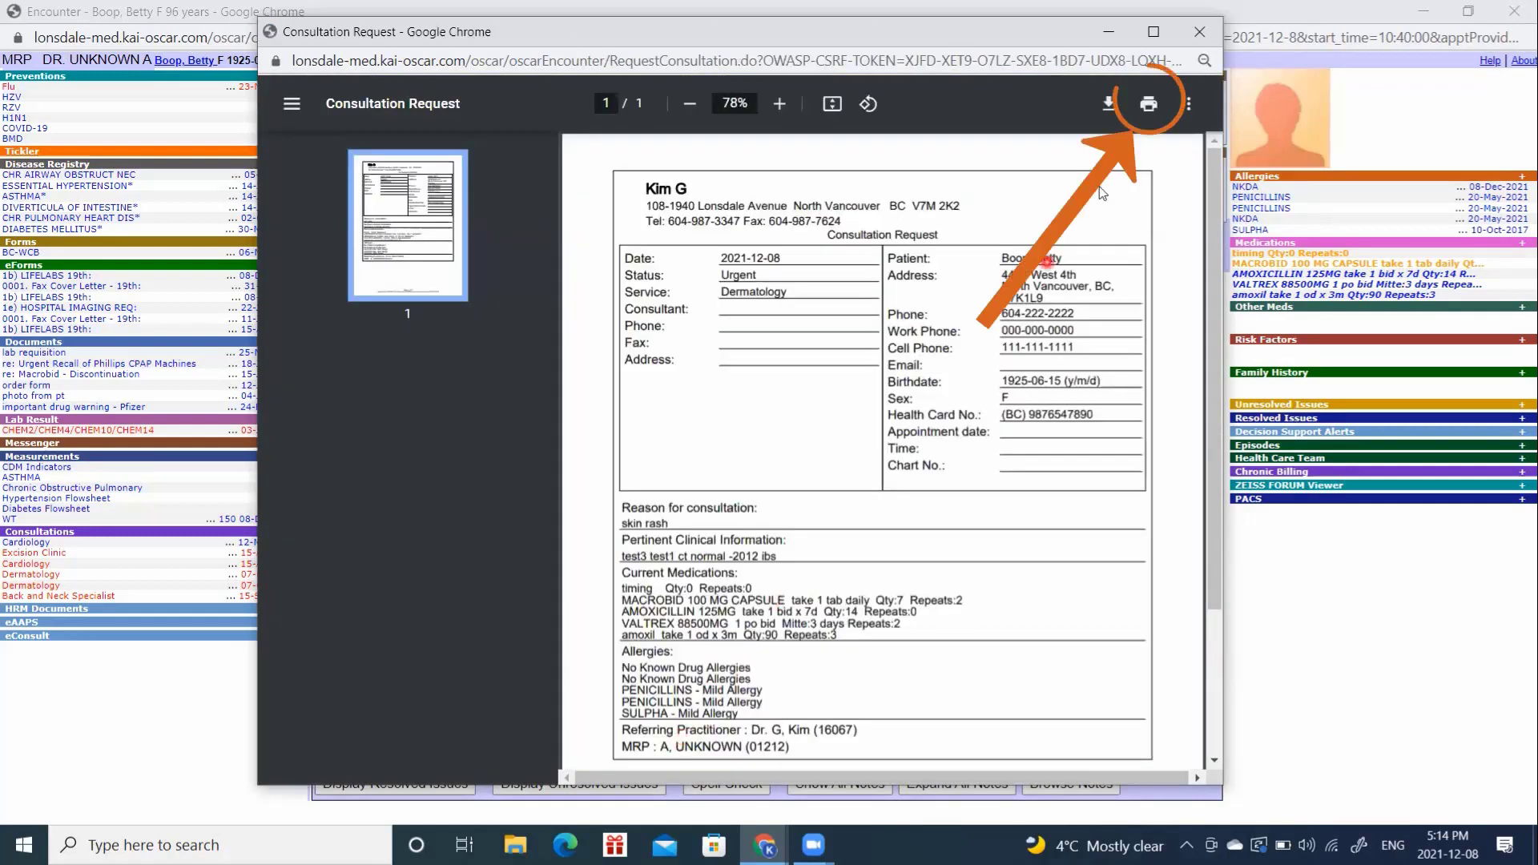
pyautogui.click(1148, 104)
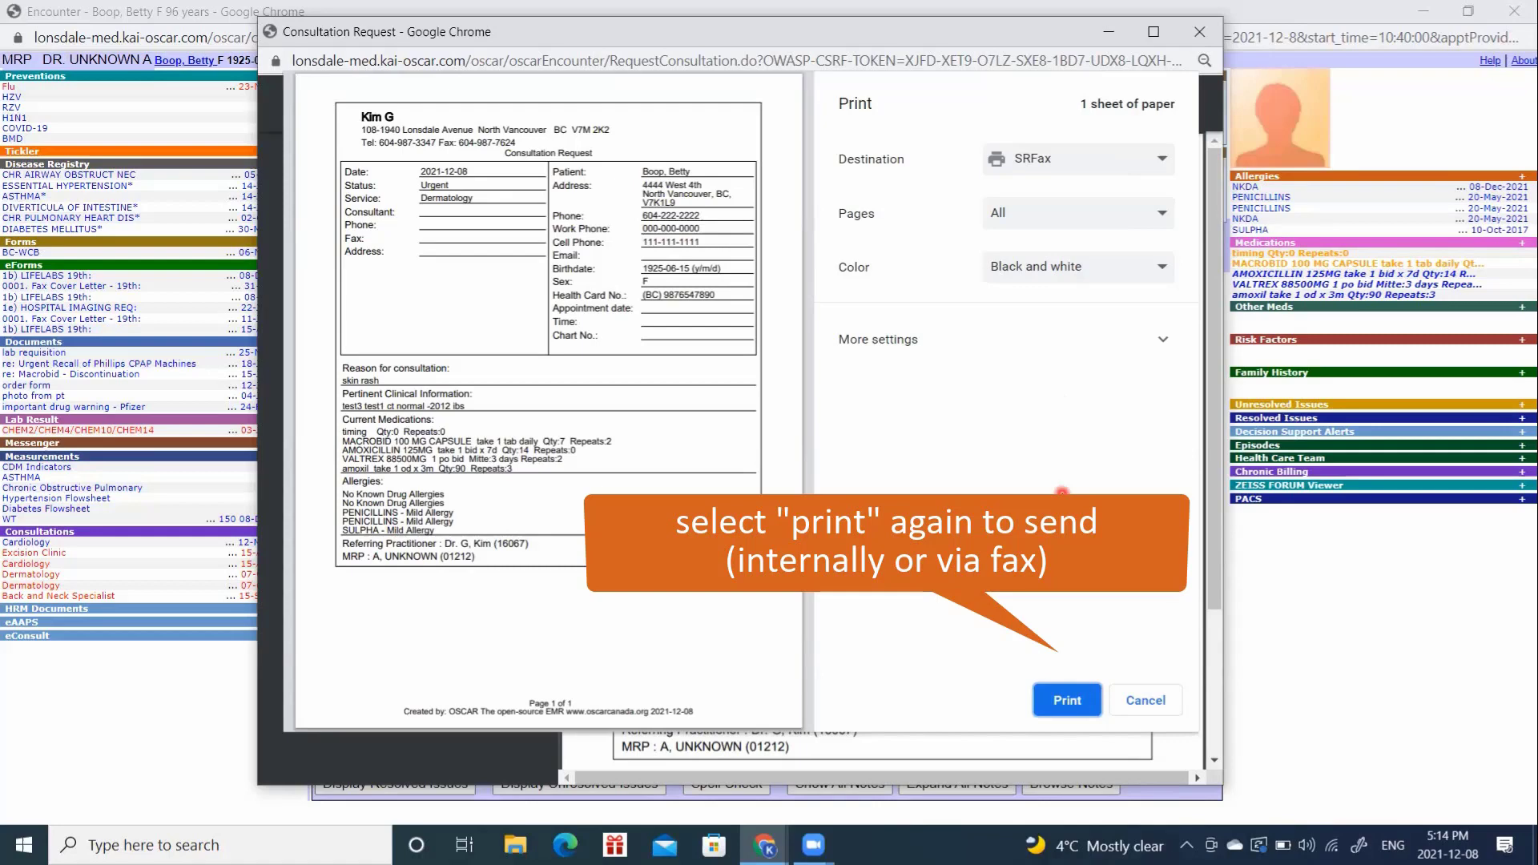
pyautogui.click(1067, 700)
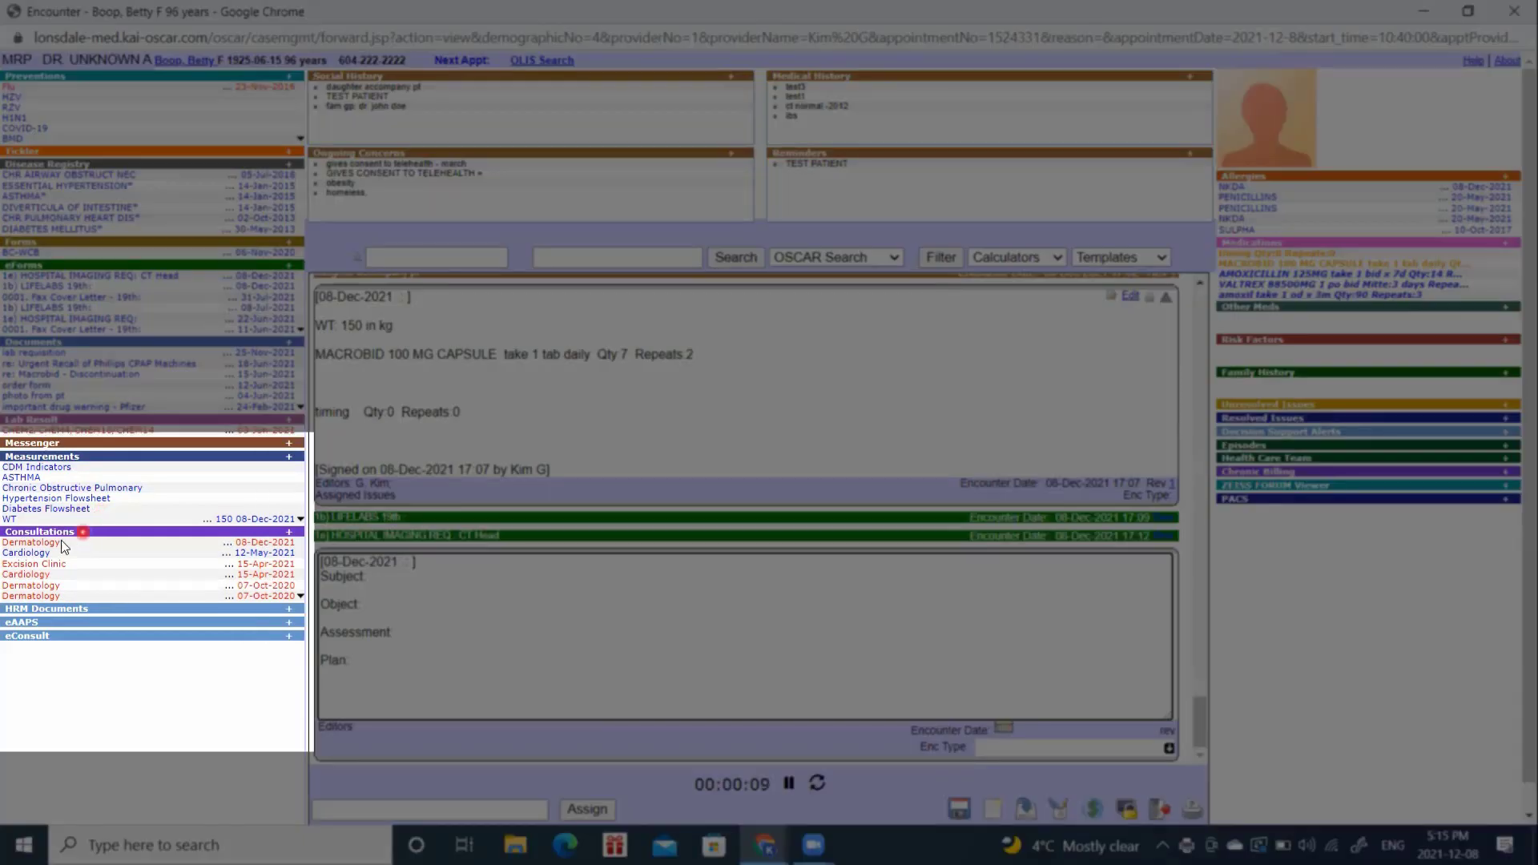
# Update the Dermatology 2021-12-08 consultation to Pending Specialist Callback status.
pyautogui.moveTo(50, 548)
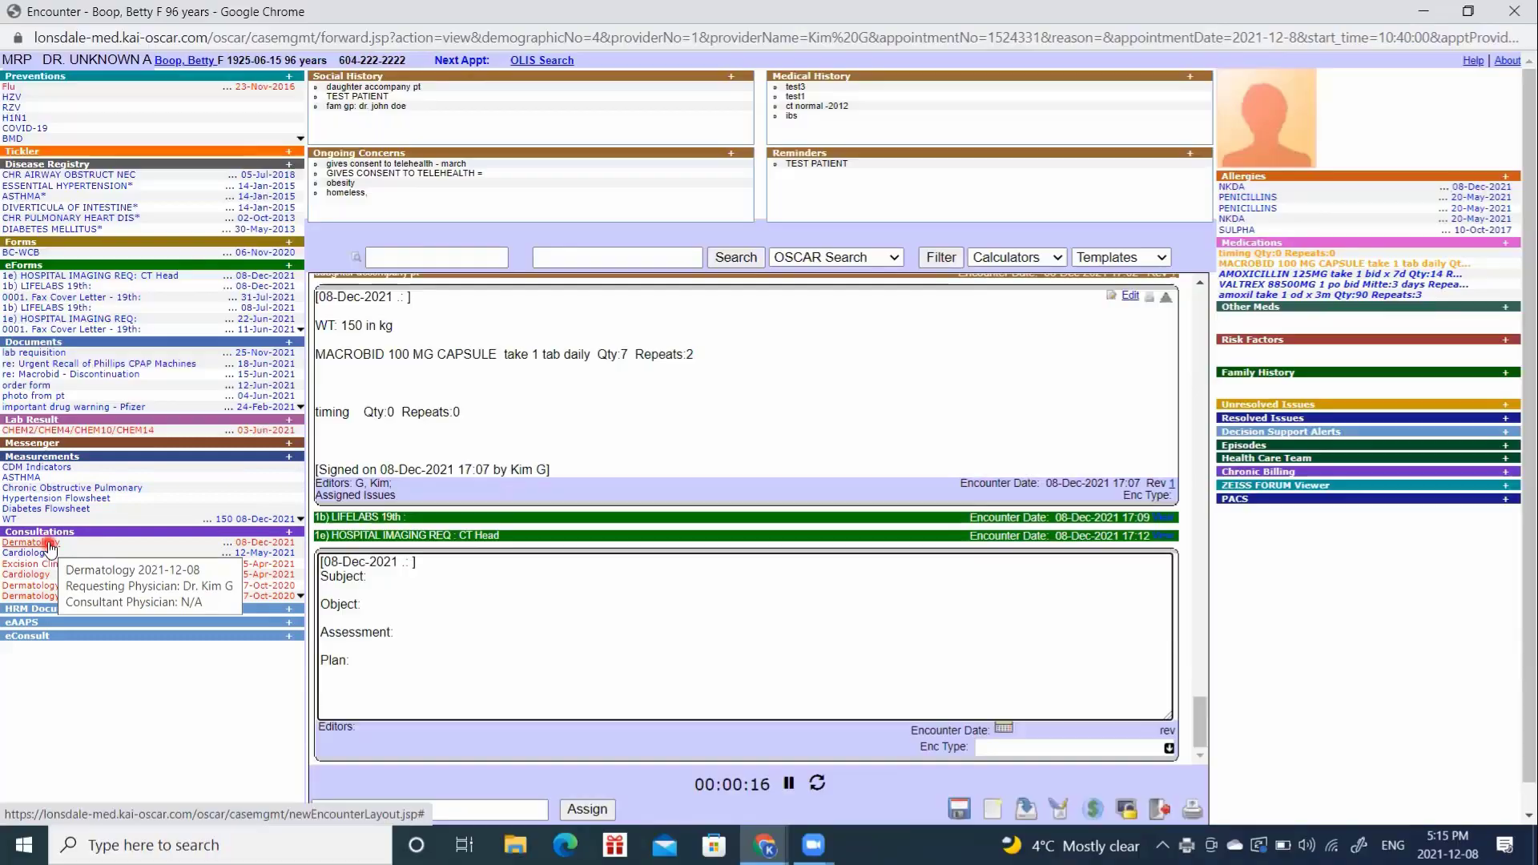
pyautogui.click(50, 549)
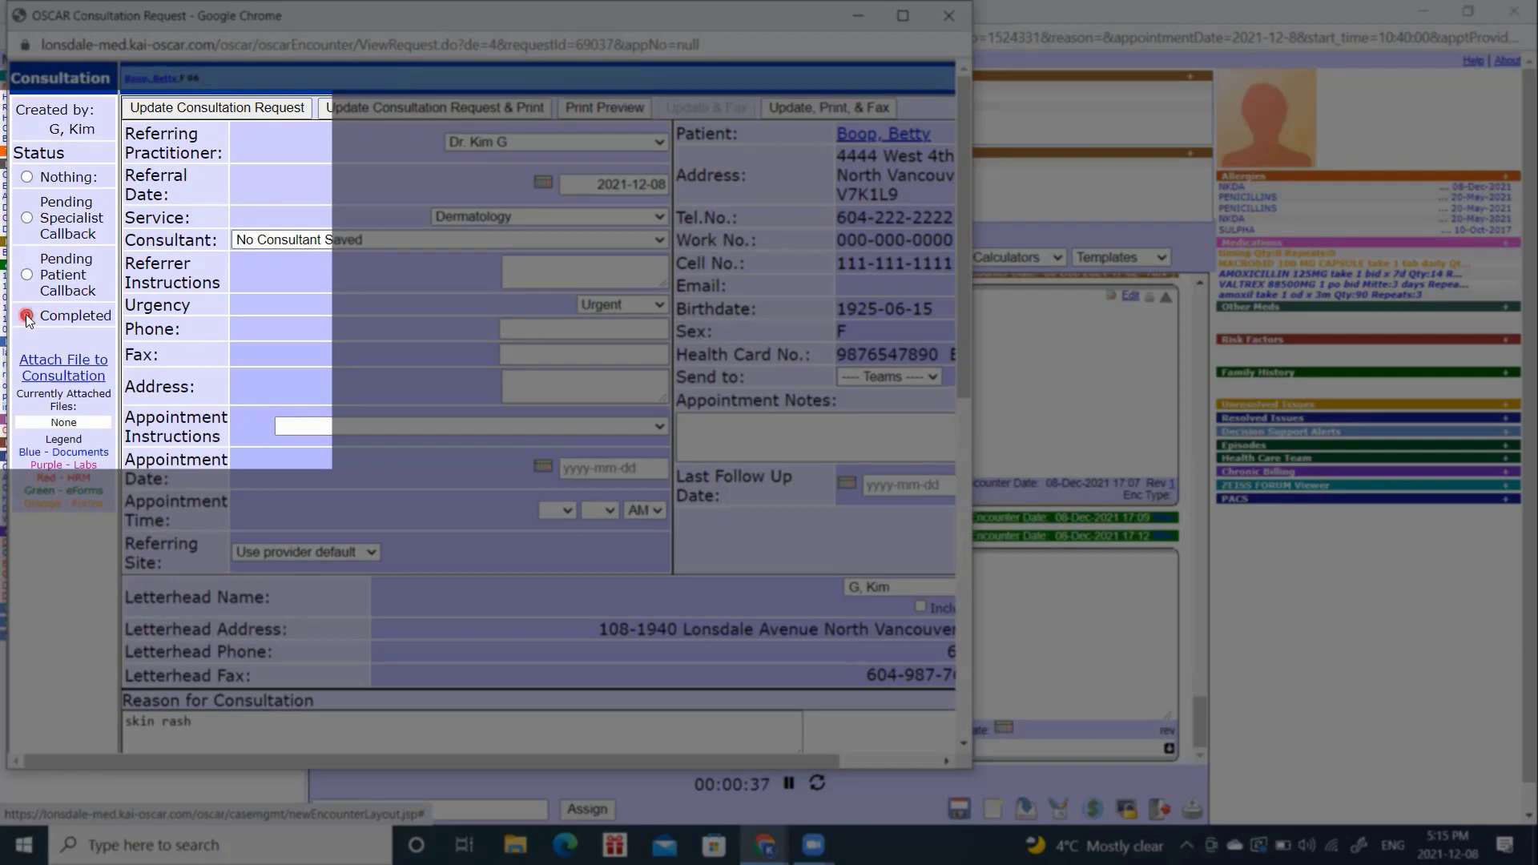
pyautogui.click(26, 219)
pyautogui.click(220, 117)
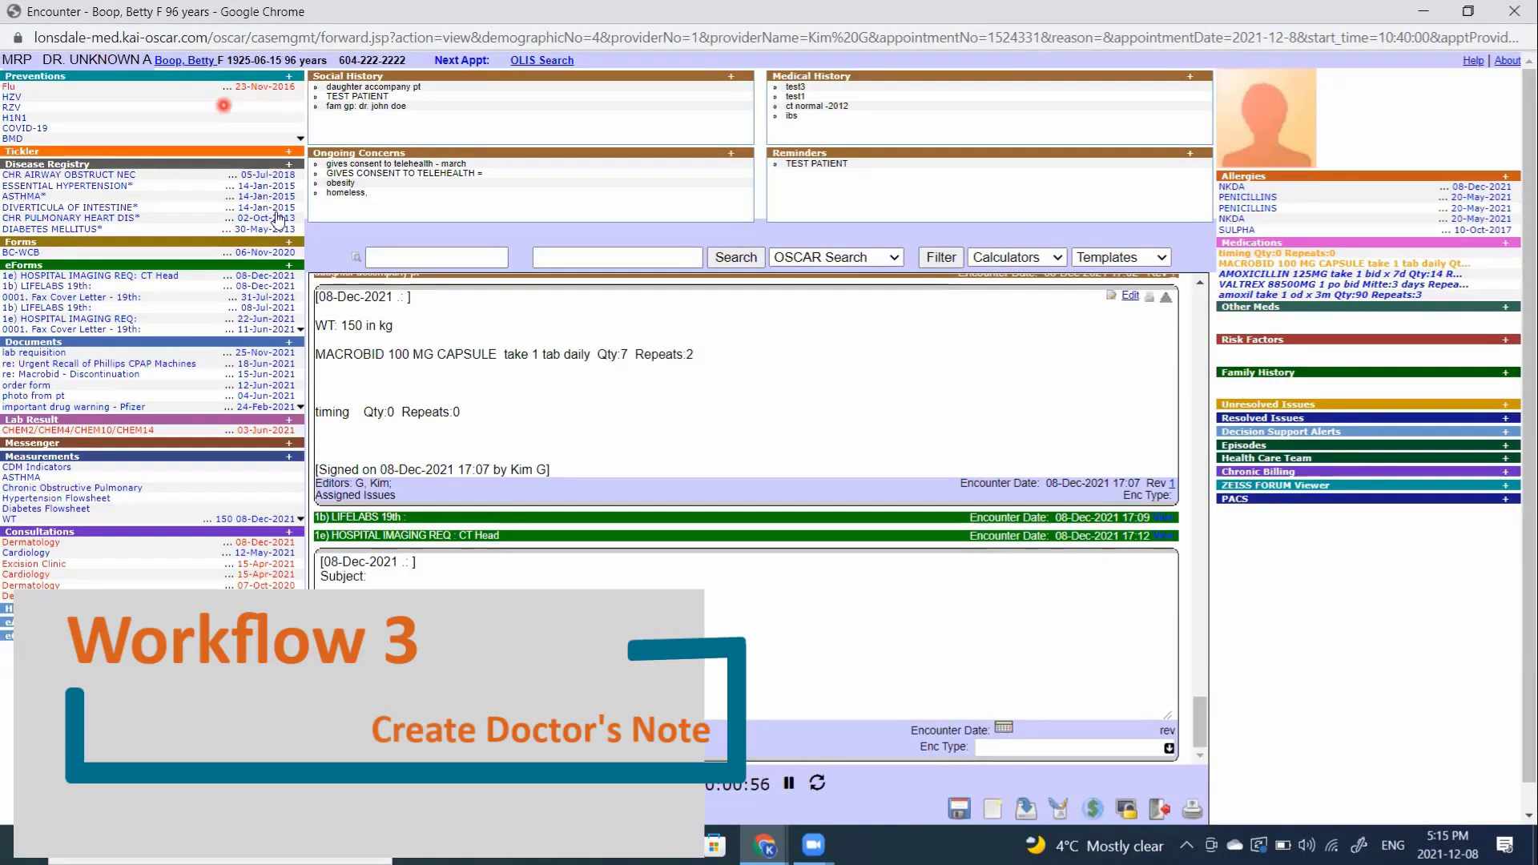
# Open the 1d) CERTIFICATE OF ILLNESS eForm for the patient and print and submit it.
pyautogui.click(511, 587)
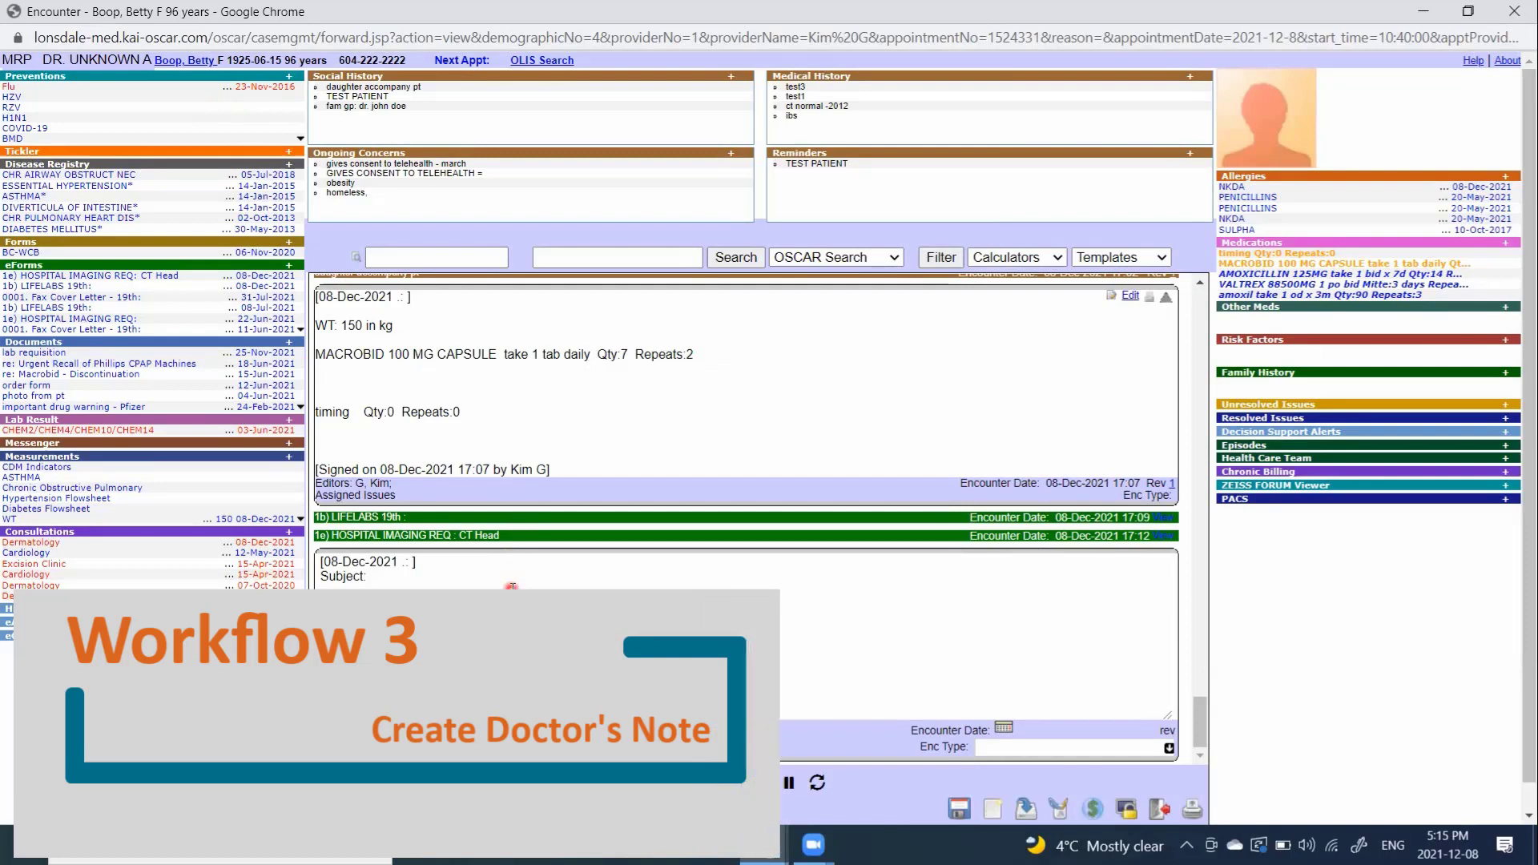
pyautogui.click(1173, 16)
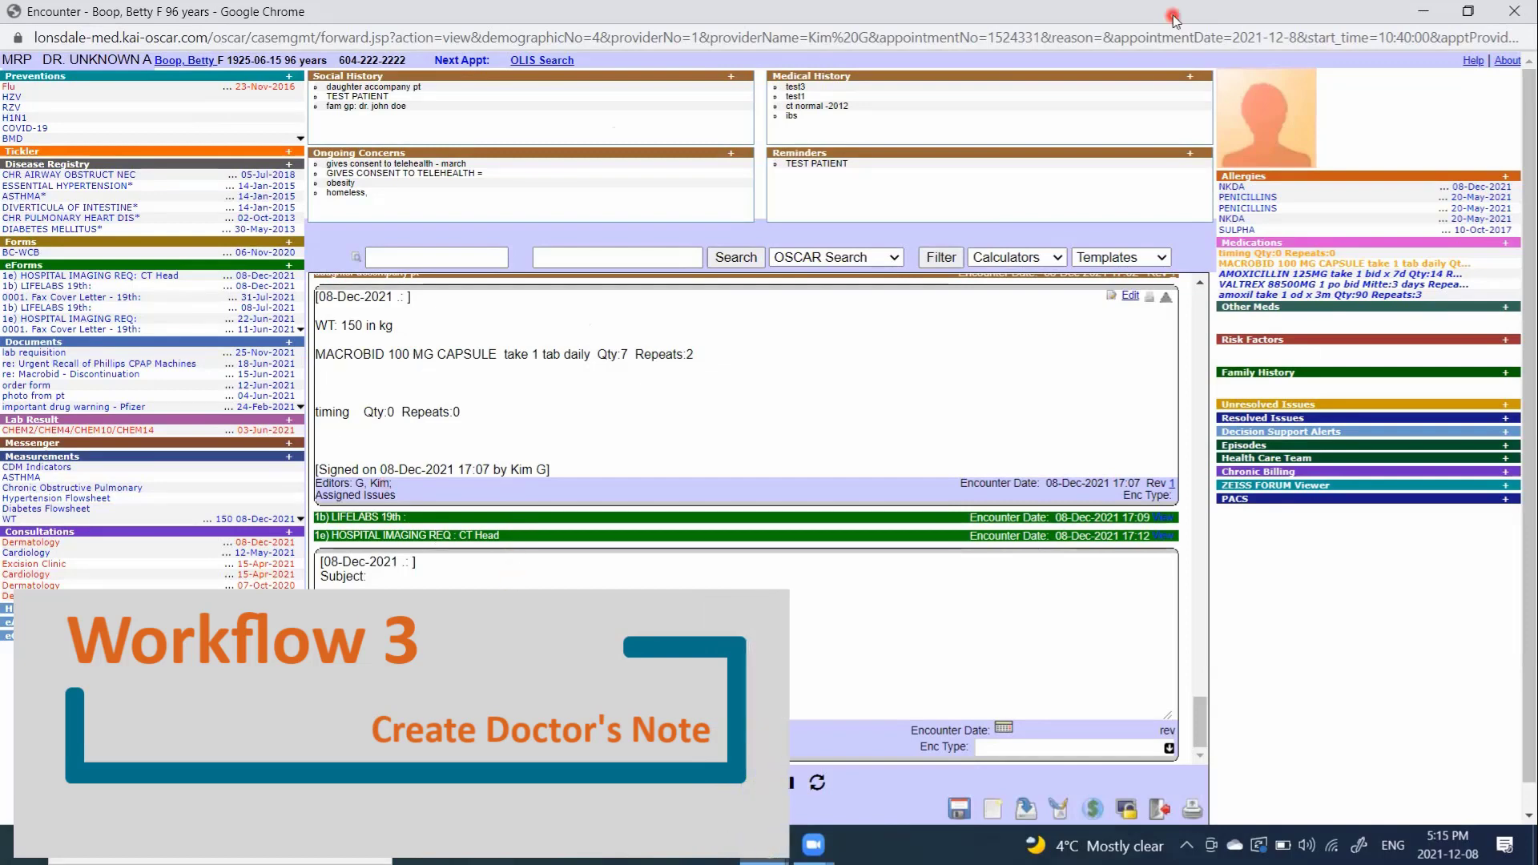
pyautogui.click(290, 278)
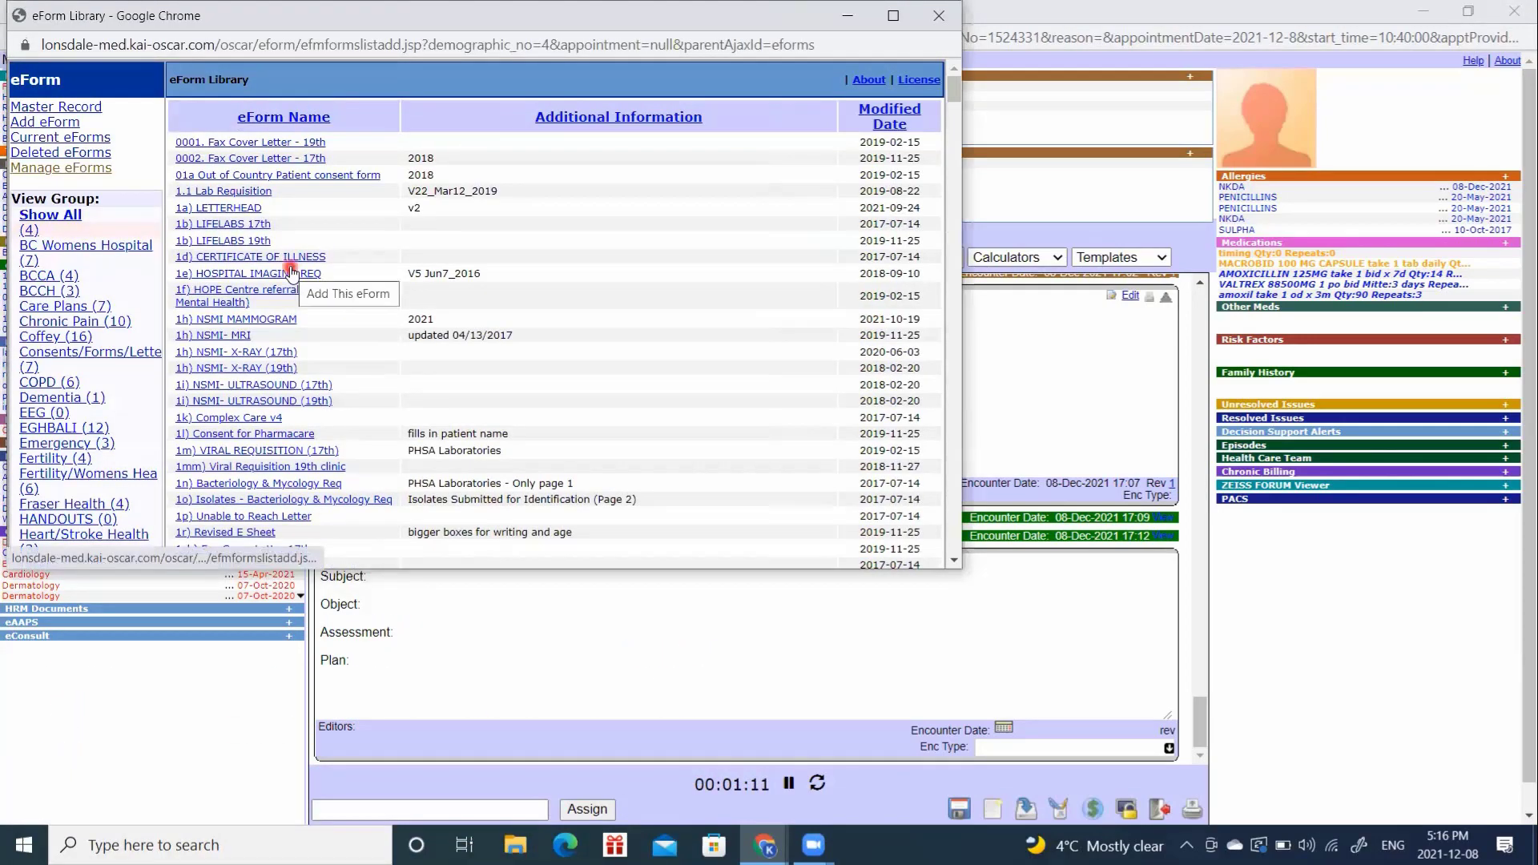
pyautogui.click(243, 257)
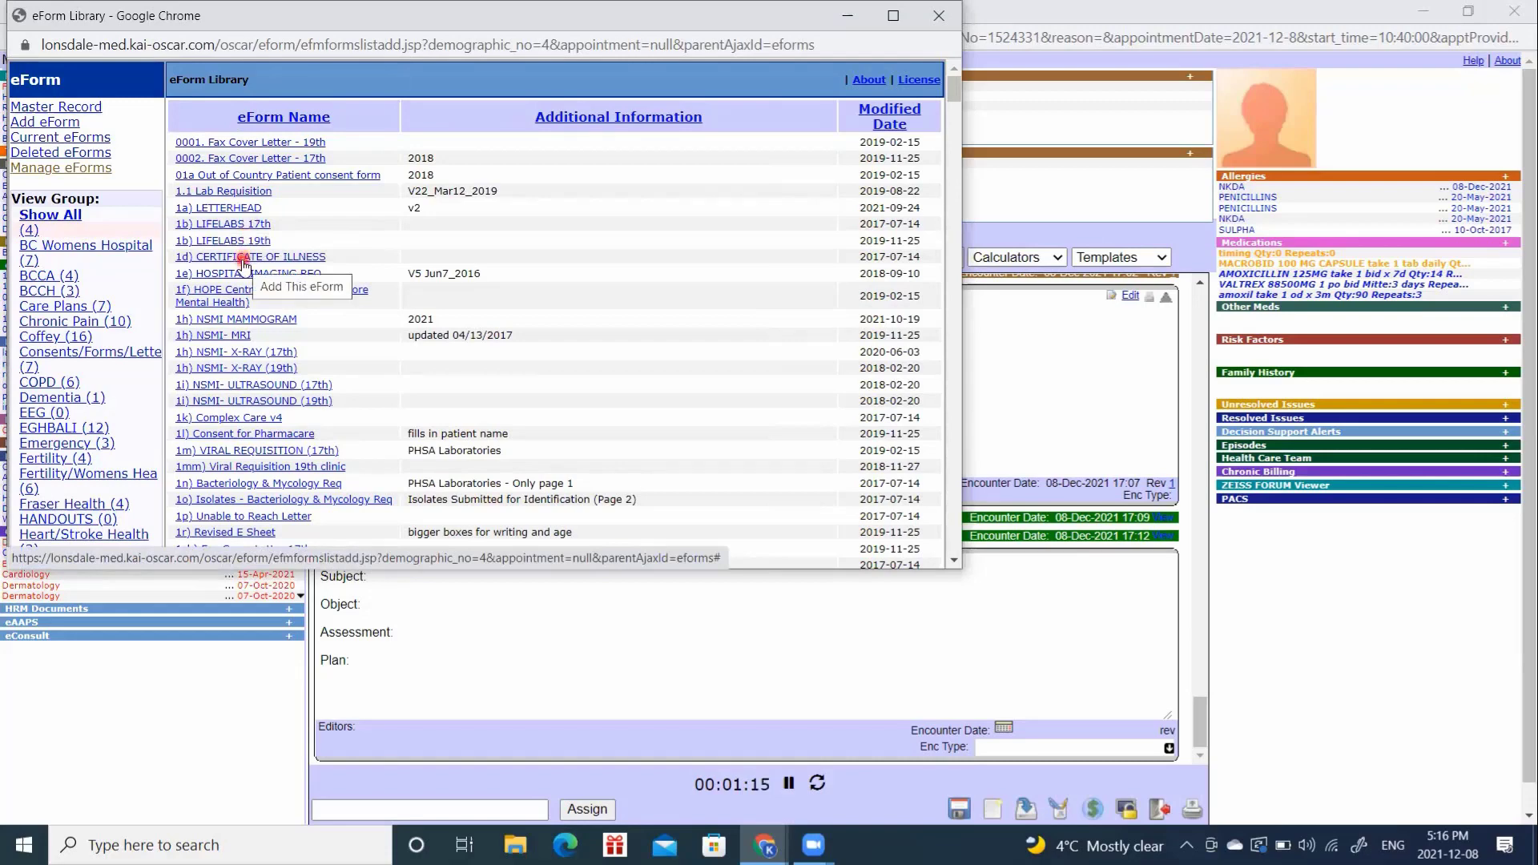
pyautogui.click(244, 258)
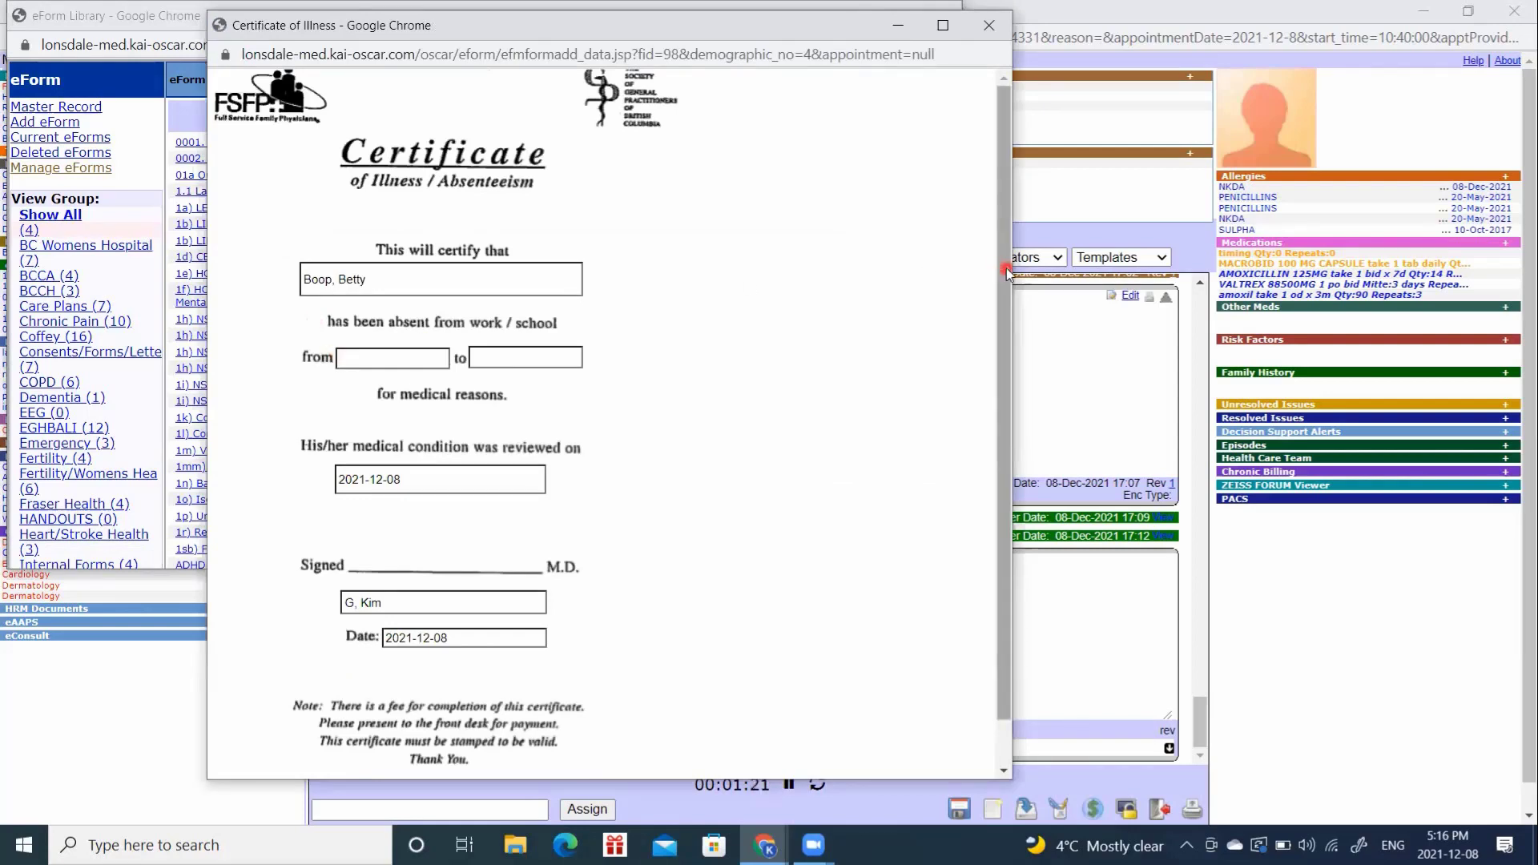
pyautogui.scroll(-1, 1001, 380)
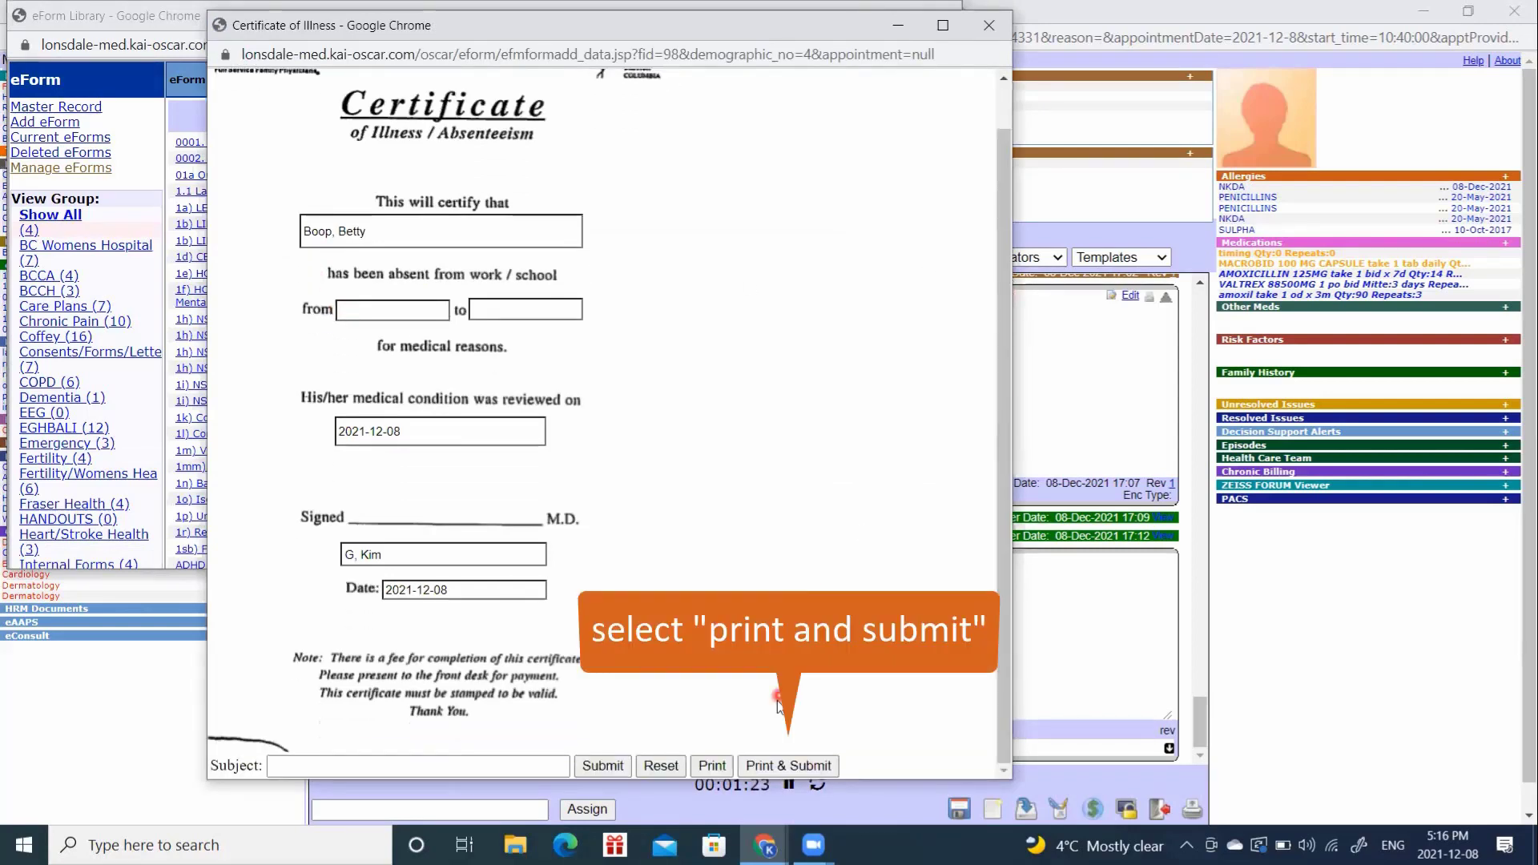
pyautogui.click(778, 766)
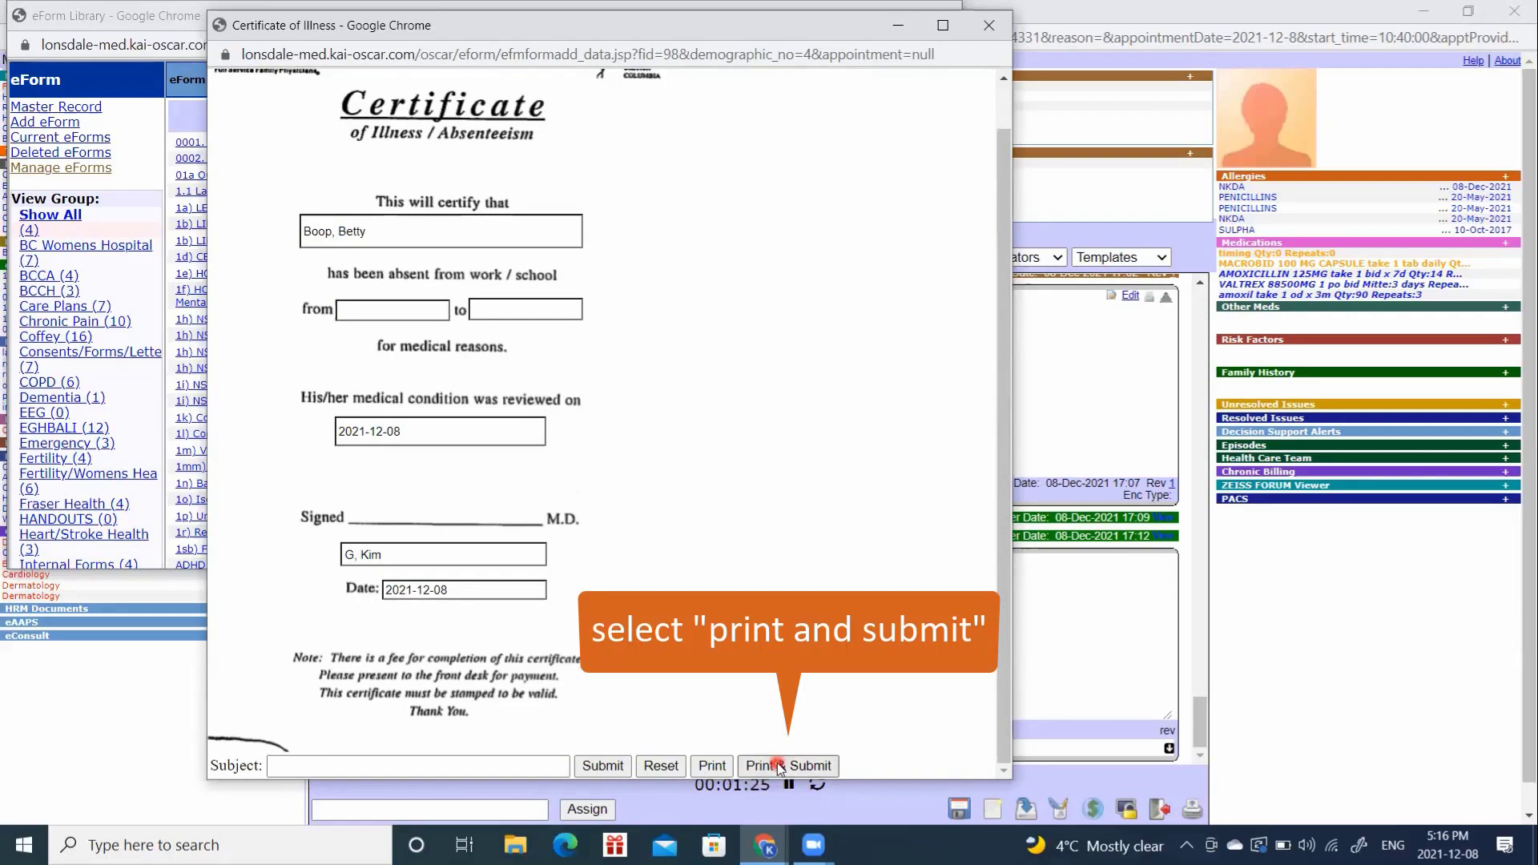